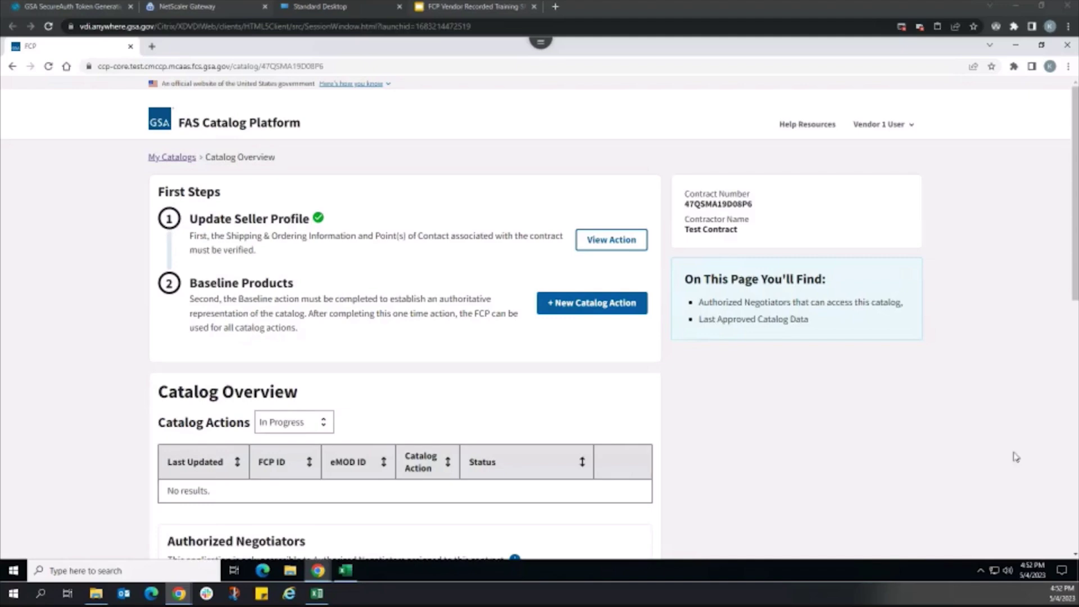
Step: Start a new catalog action under Baseline Products on the Catalog Overview page
left_click(619, 311)
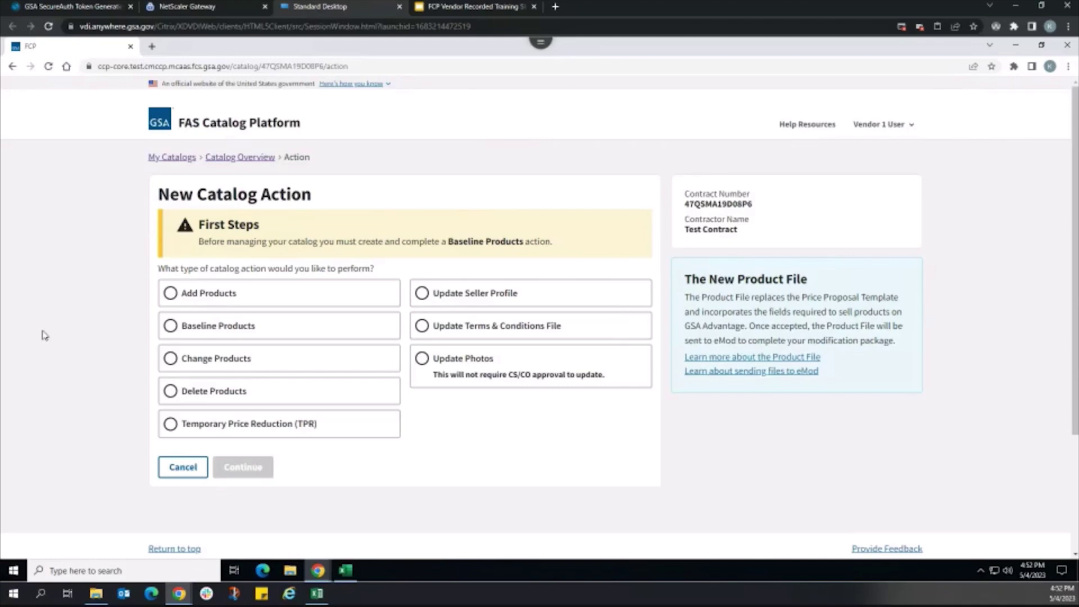
Step: Choose Baseline Products as the action type and check the eMOD ID field for available IDs
left_click(191, 332)
scroll(1077, 299, "down", 1)
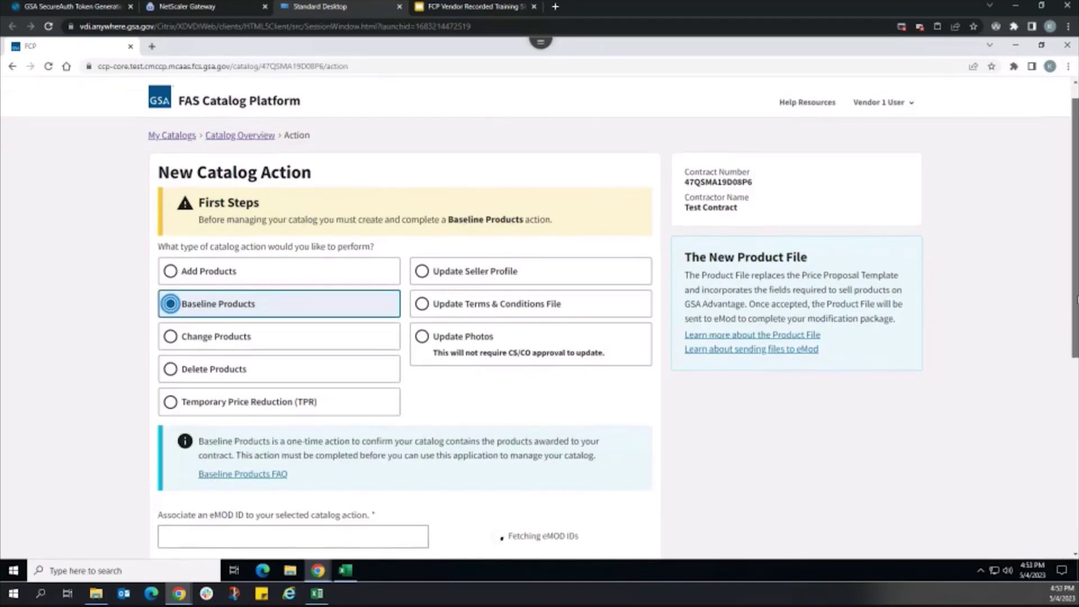
scroll(1077, 299, "down", 1)
scroll(614, 318, "down", 2)
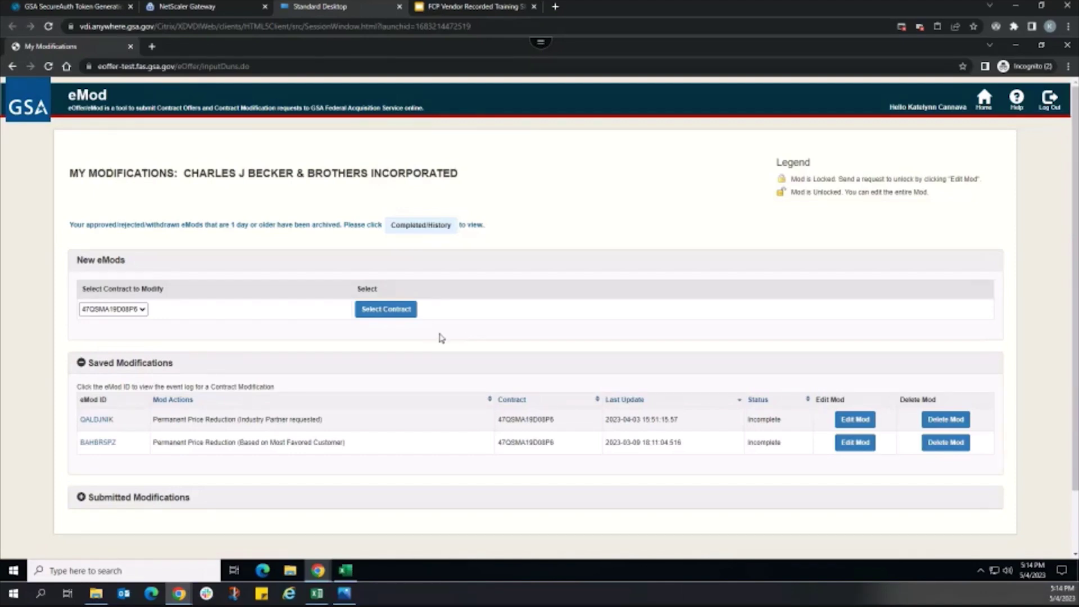
Step: Create a modification for the contract of type Catalog Baseline - COTS Products and submit it online
left_click(389, 310)
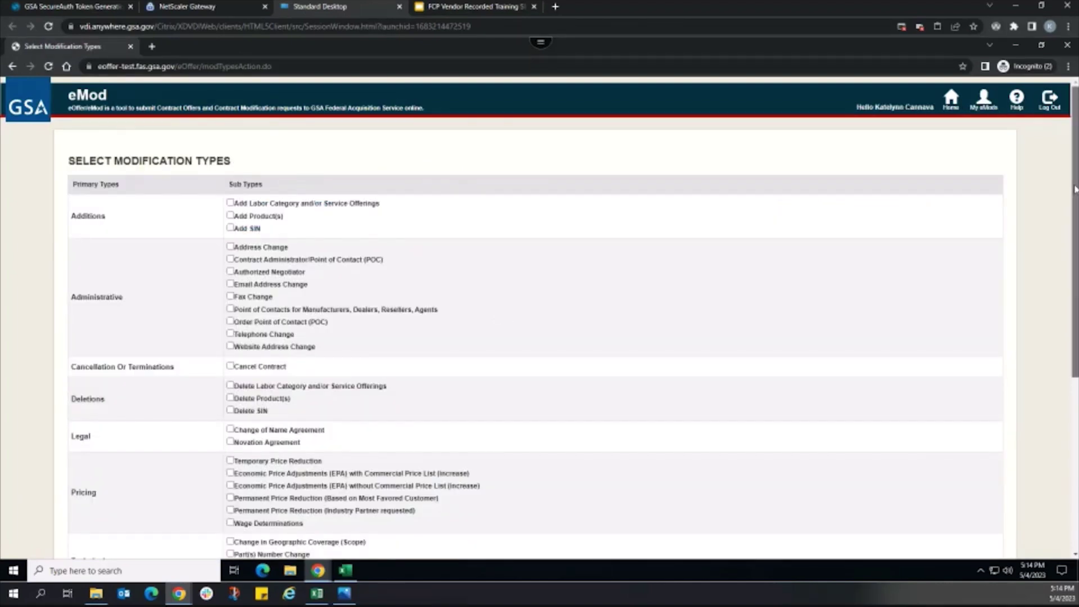
left_click_drag(1075, 190, 1075, 287)
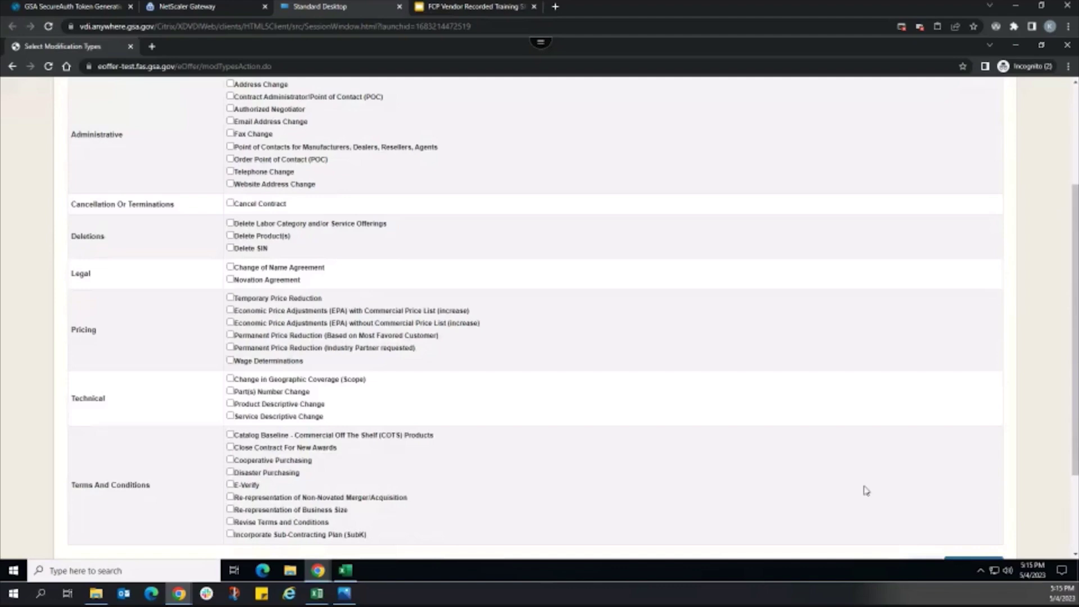
left_click(345, 439)
scroll(1006, 397, "down", 2)
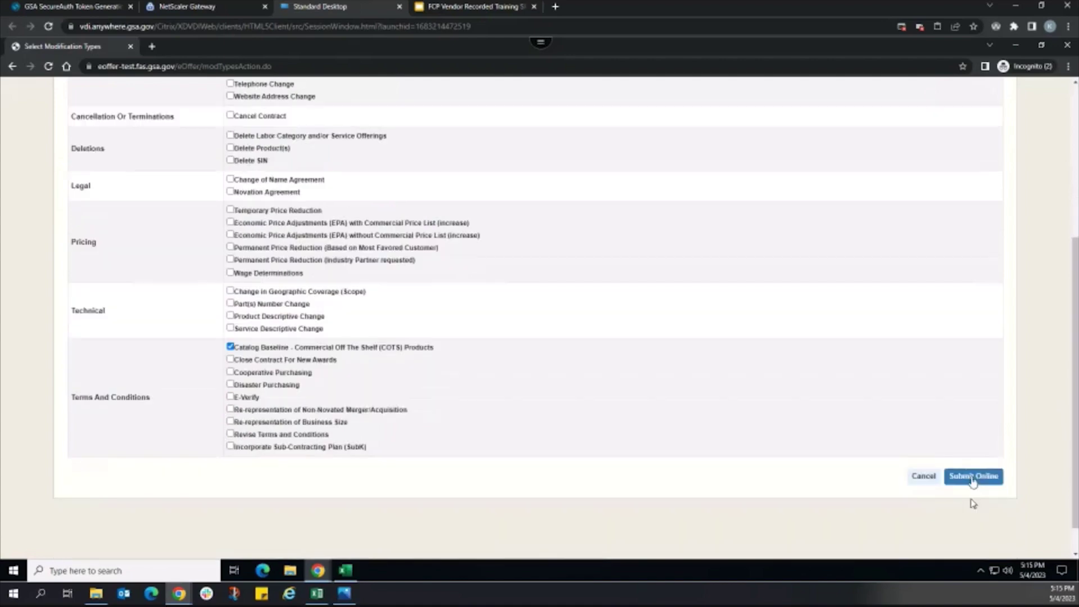
left_click(973, 479)
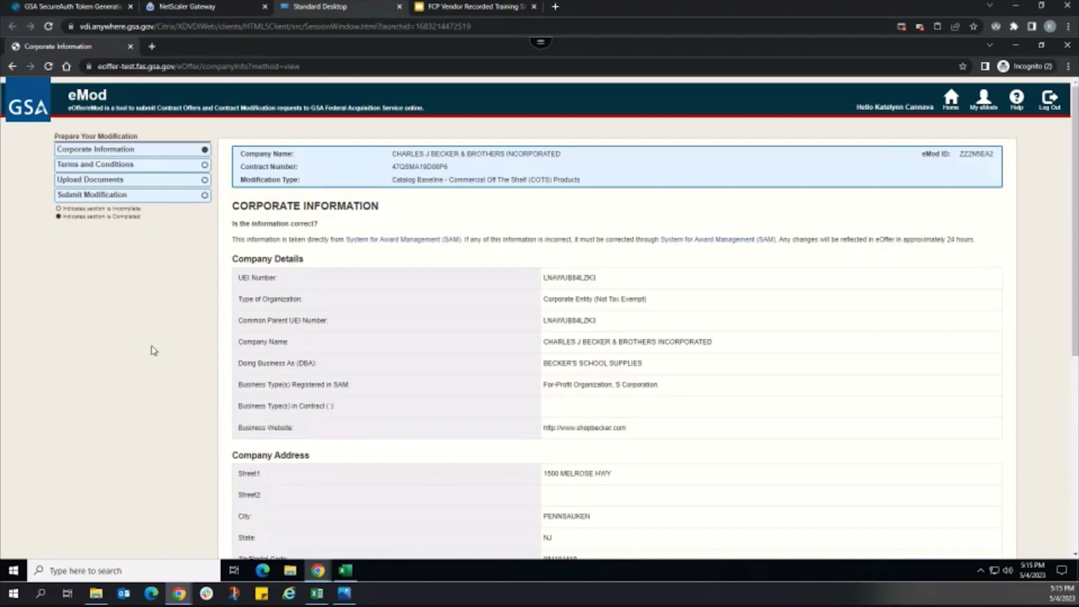
Step: From Upload Documents, send the Price Proposal Template row to FAS Catalog Platform via 'Go to FCP'
left_click(146, 187)
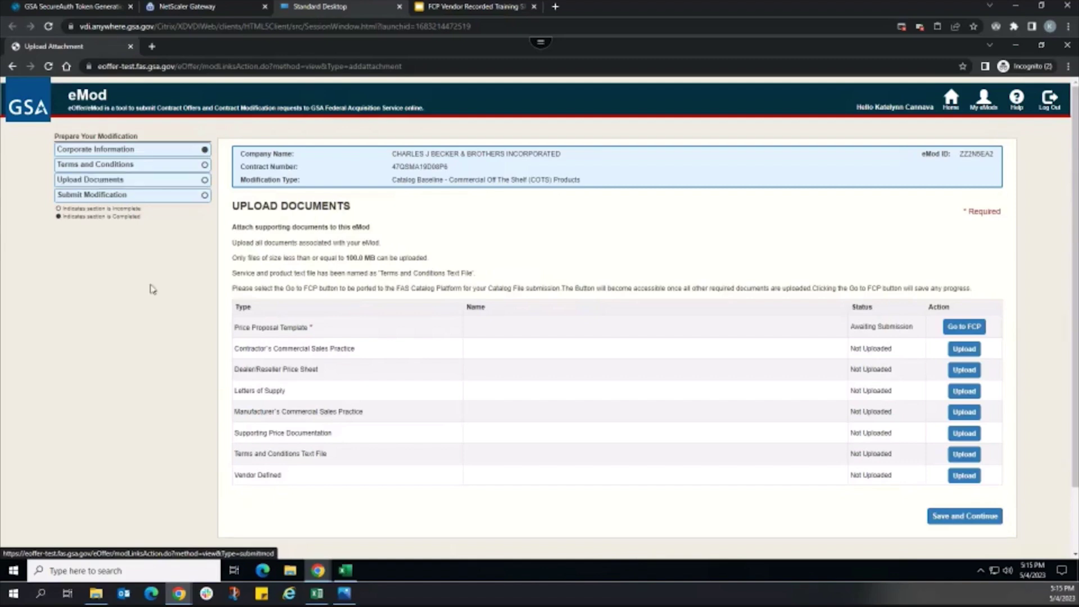
left_click(974, 325)
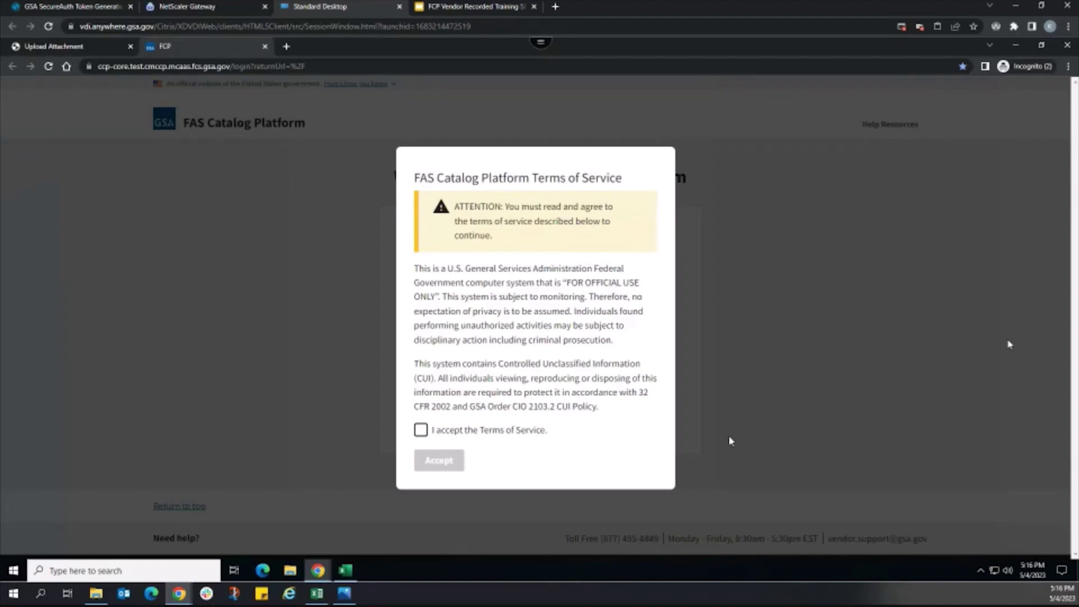
Step: Accept the FAS Catalog Platform Terms of Service and continue to login
left_click(421, 430)
left_click(439, 462)
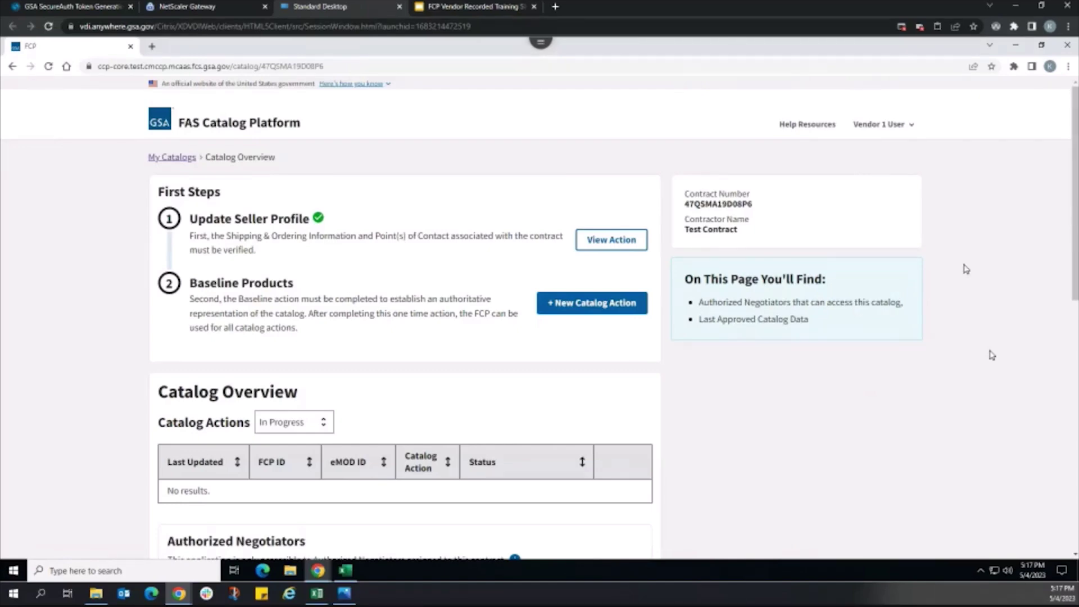
Step: Start another catalog action, choose Baseline Products, and scroll down to the eMOD ID field
left_click(606, 304)
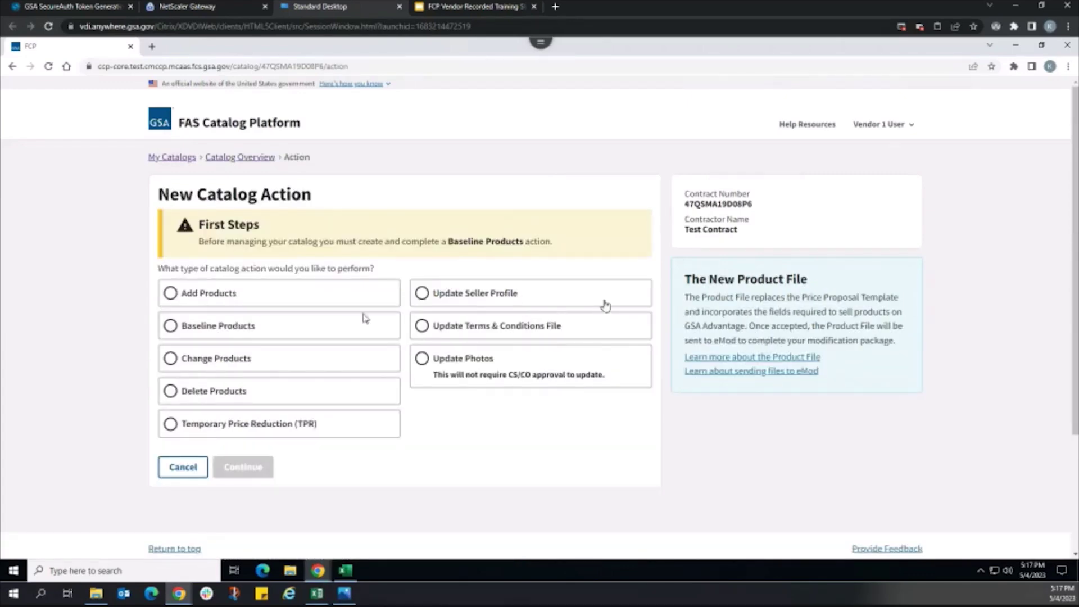
left_click(264, 330)
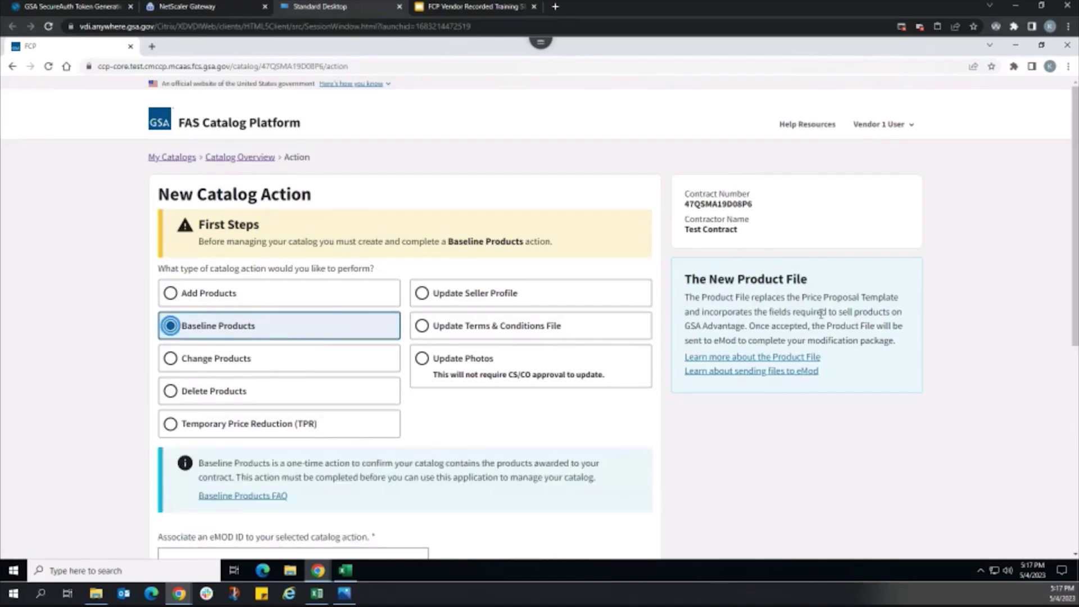
left_click_drag(1071, 278, 1071, 425)
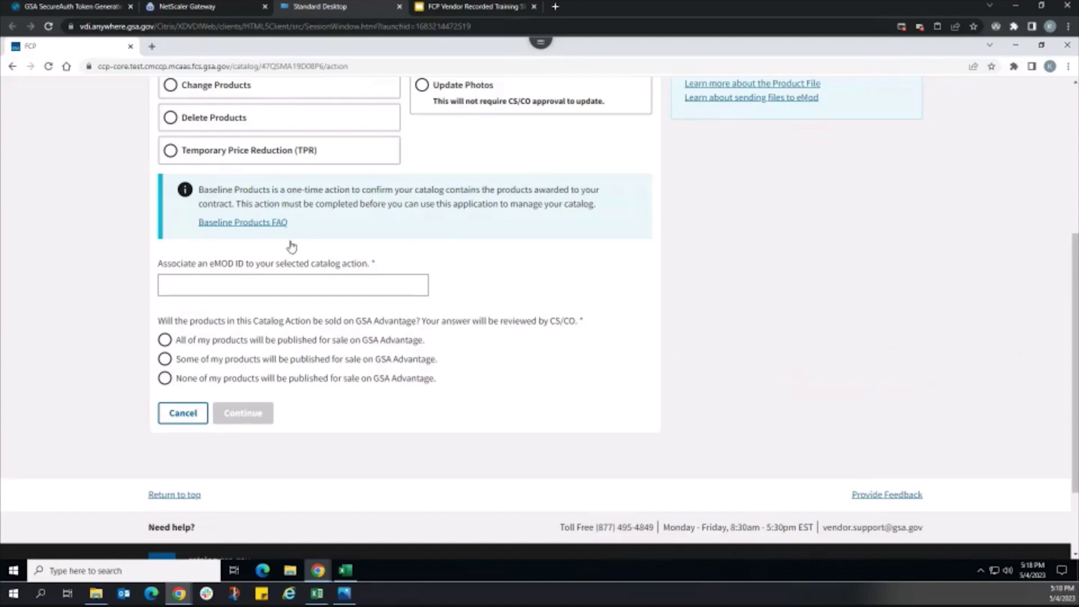
Step: Pick eMOD ID ZZ2NSEA2, mark all products as published on GSA Advantage, and continue
left_click(416, 287)
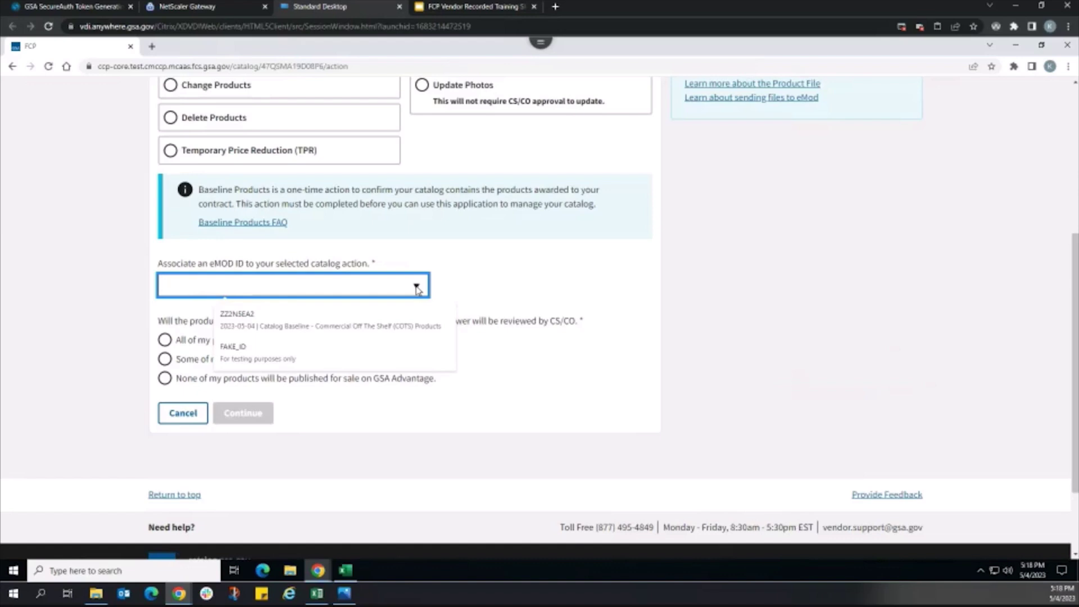
left_click(402, 320)
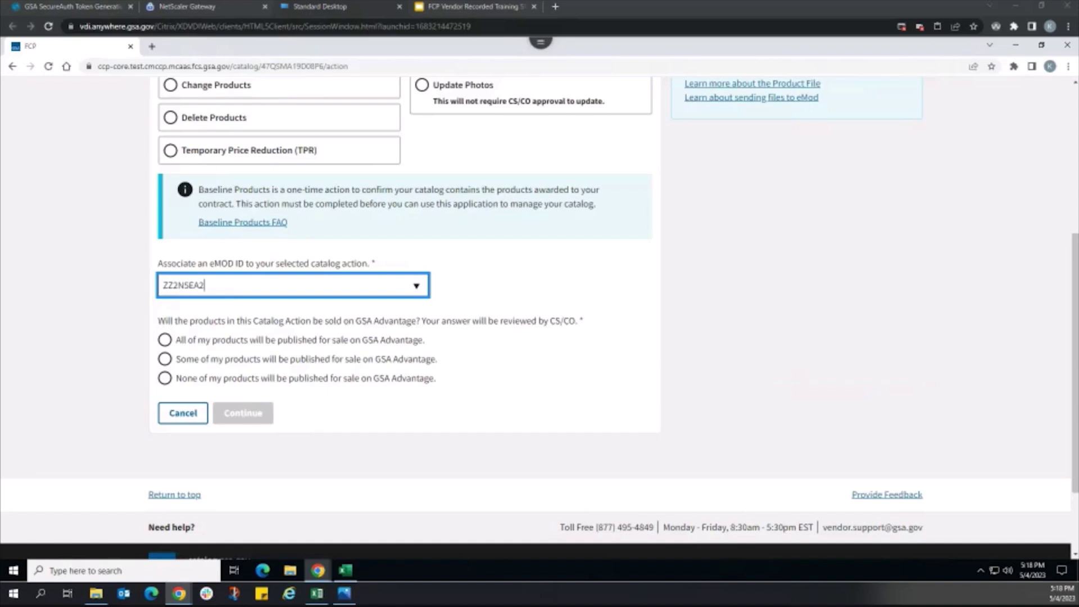
left_click(299, 341)
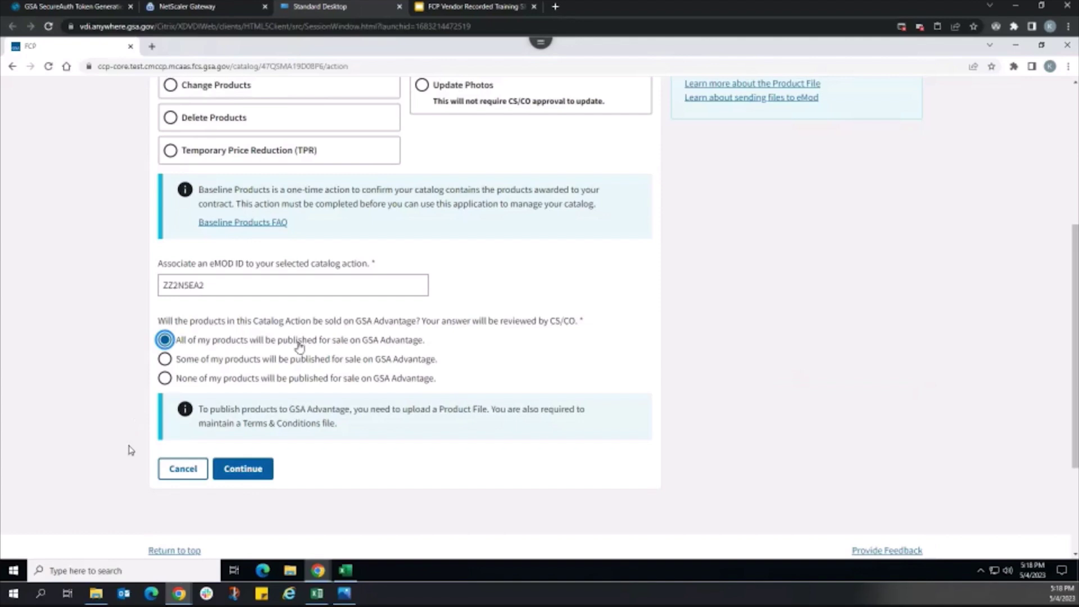
left_click(251, 483)
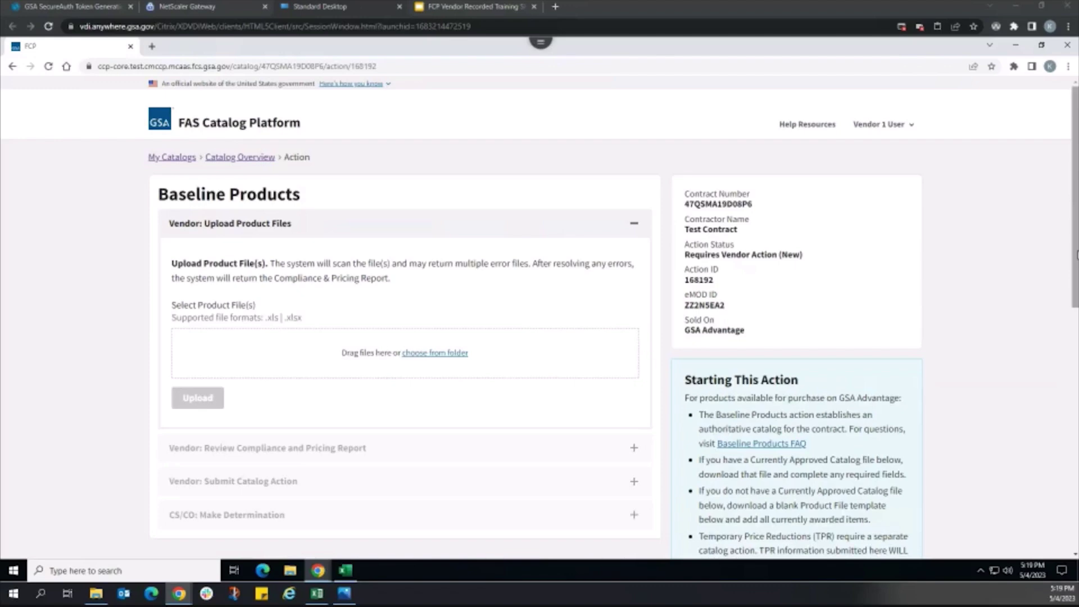
Step: Scroll through the Baseline Products action page to review the Upload Product Files step and sidebar
left_click_drag(1077, 254, 1068, 315)
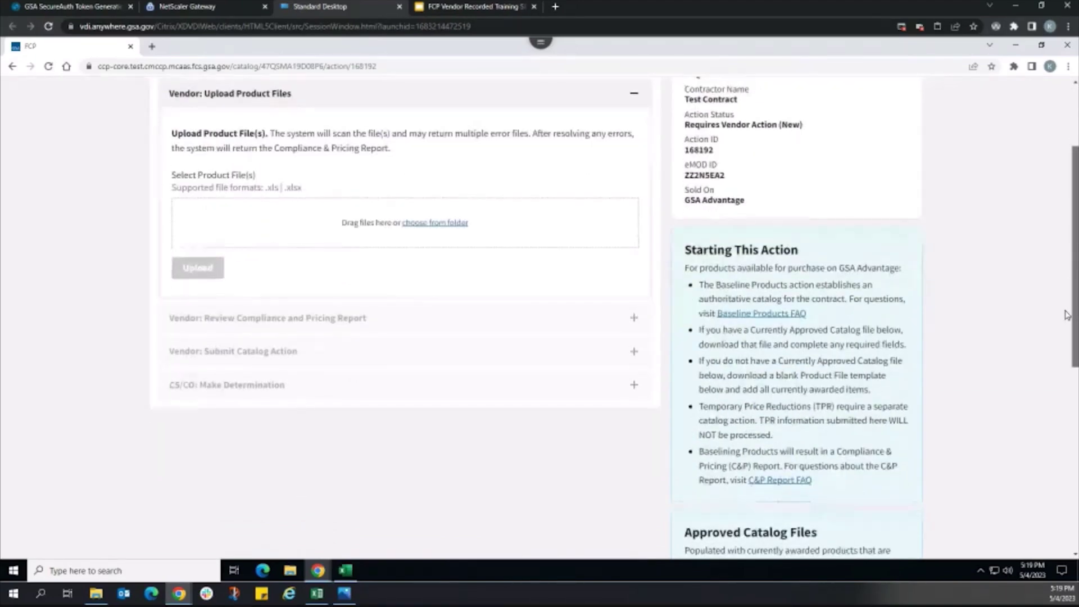
left_click_drag(1068, 315, 1068, 346)
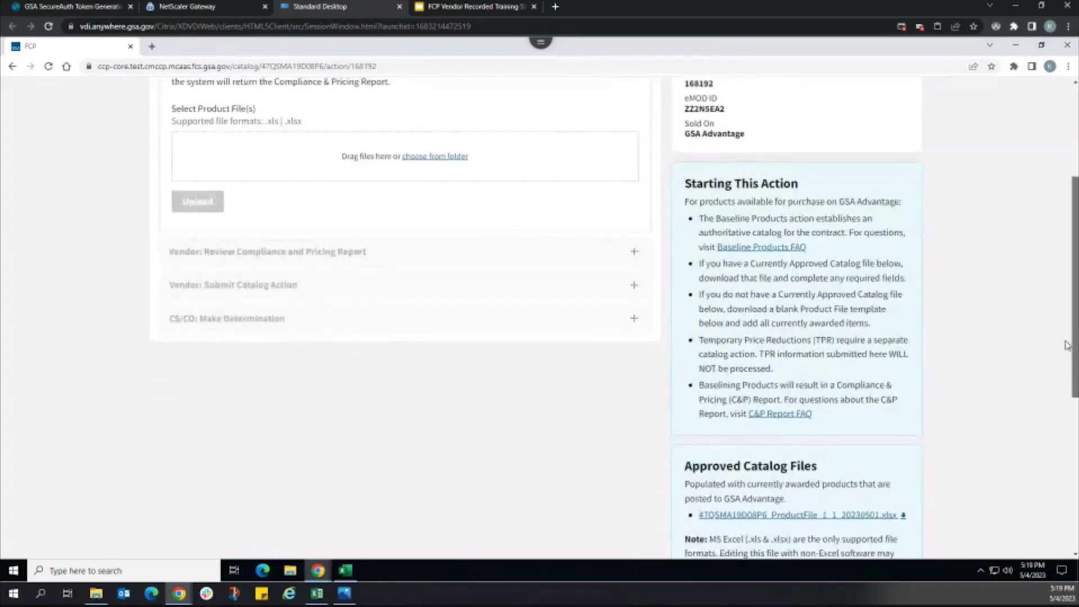
left_click_drag(1068, 346, 1069, 289)
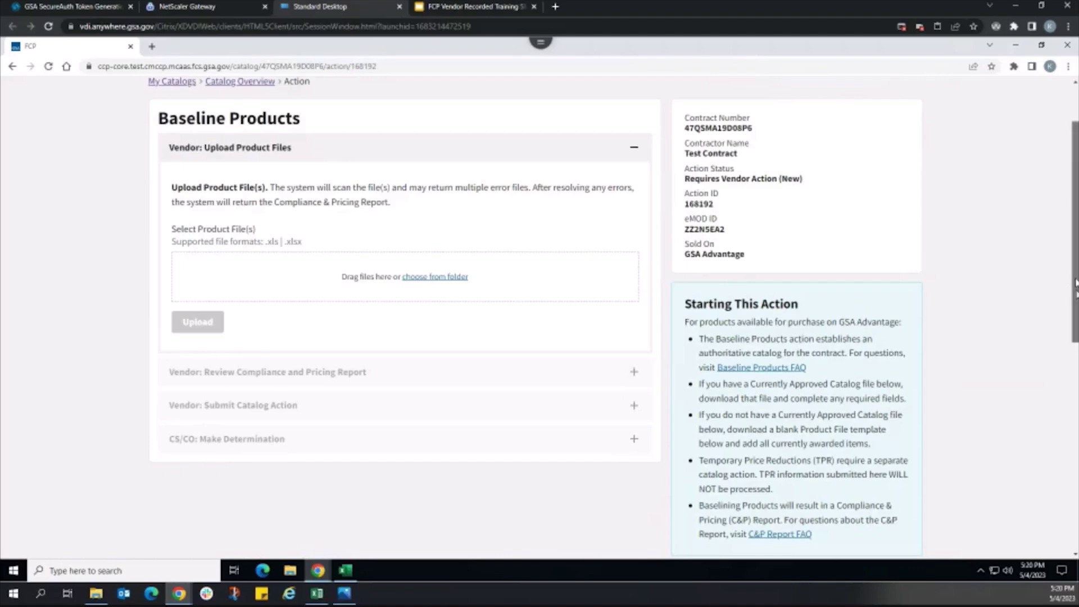
Step: Download the approved ProductFile .xlsx from Approved Catalog Files and open it in Excel
scroll(1075, 317, "down", 1)
left_click_drag(1074, 317, 1068, 378)
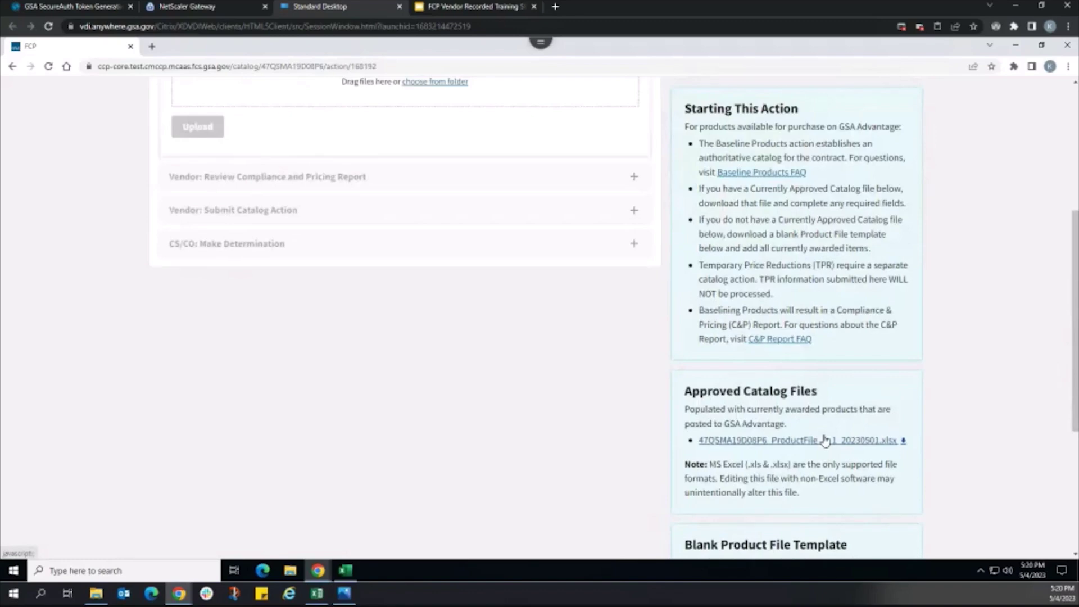
left_click(825, 440)
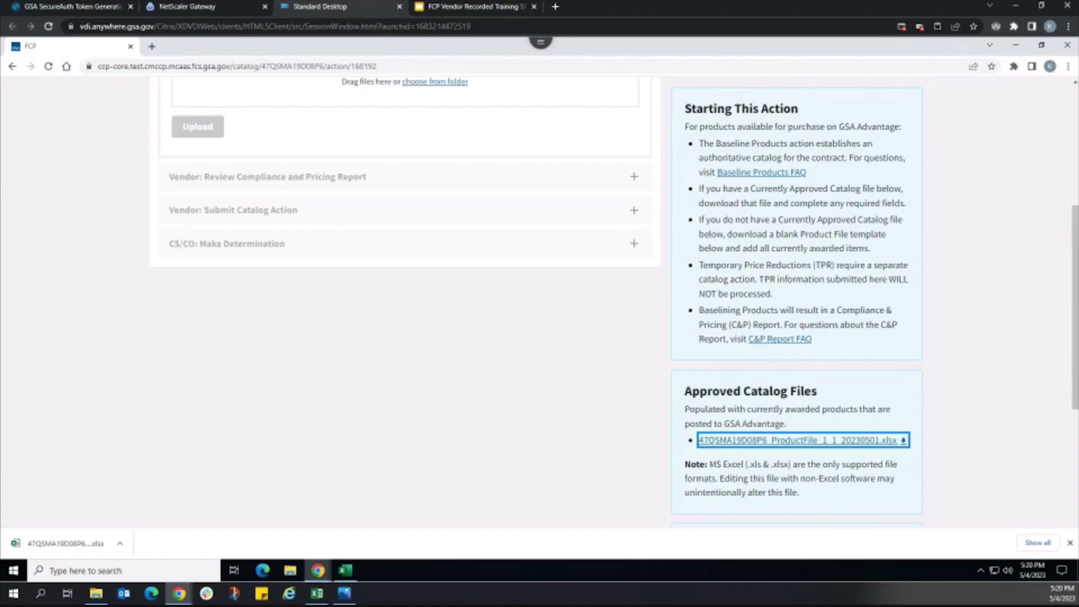
left_click(121, 544)
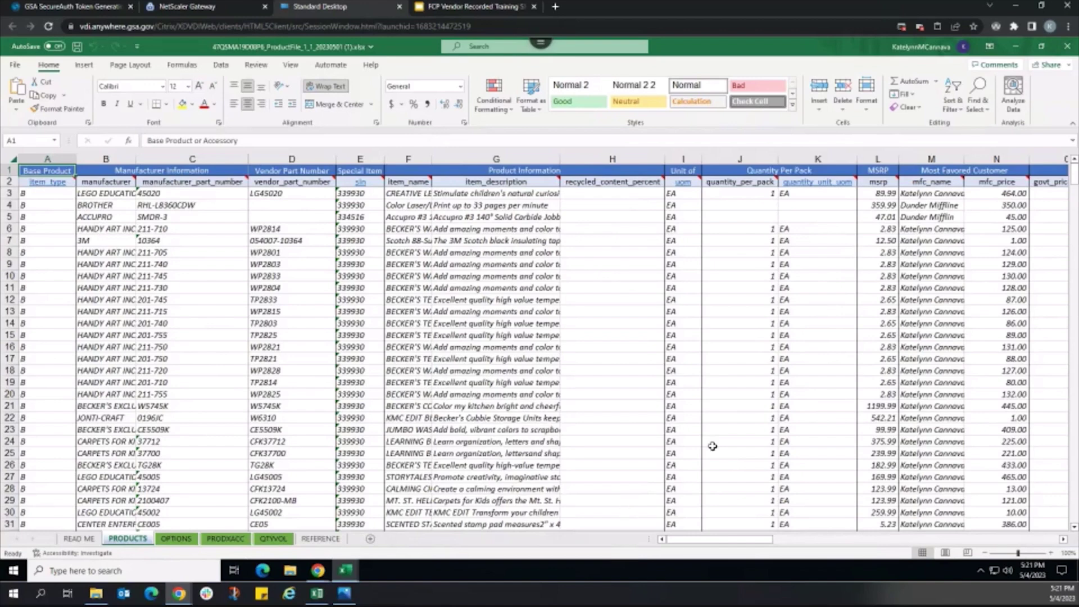
Step: Inspect the H2 and M1 headings, then display the govt_price_no_fee comment note on cell O2
left_click(629, 183)
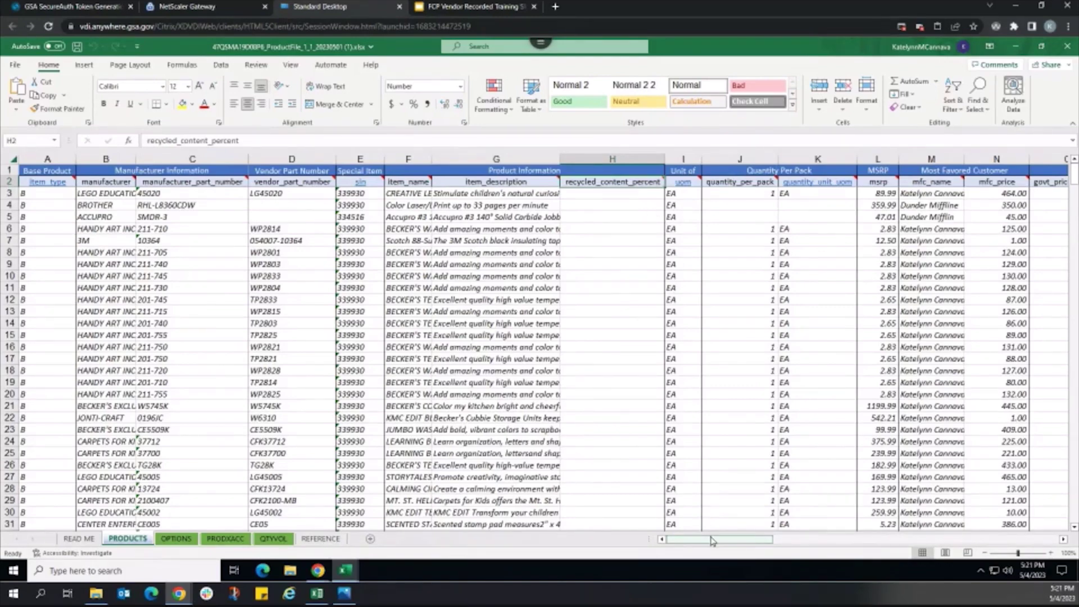
left_click_drag(713, 541, 751, 541)
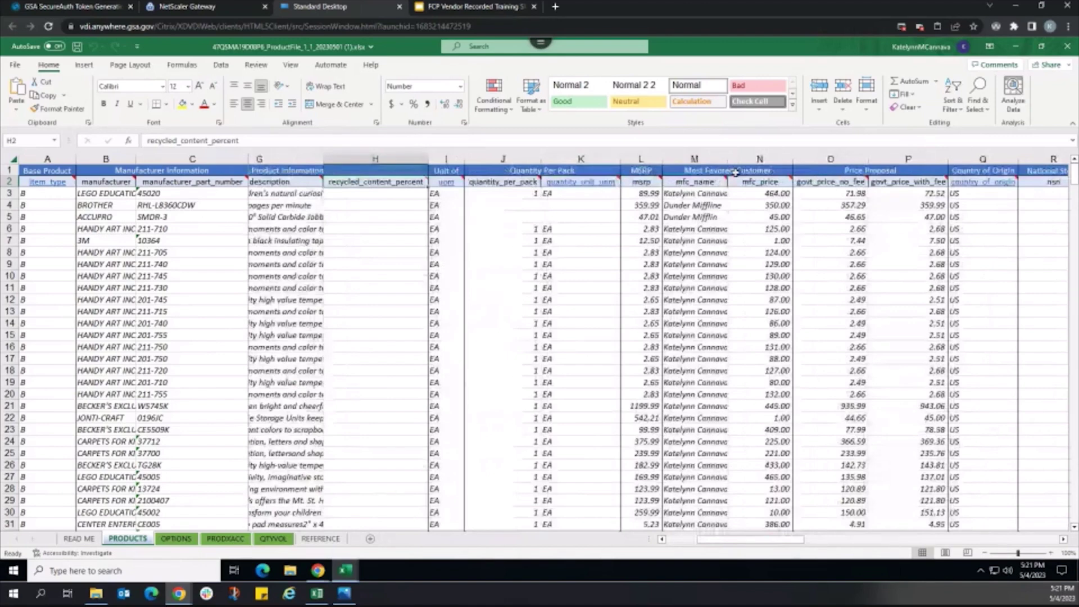
left_click(736, 171)
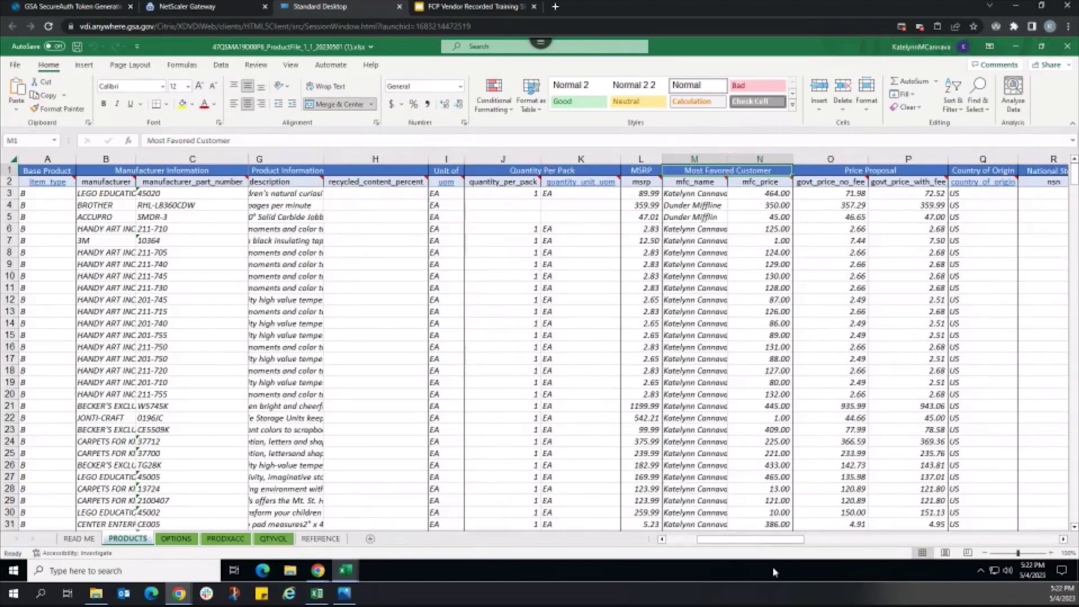
left_click(835, 181)
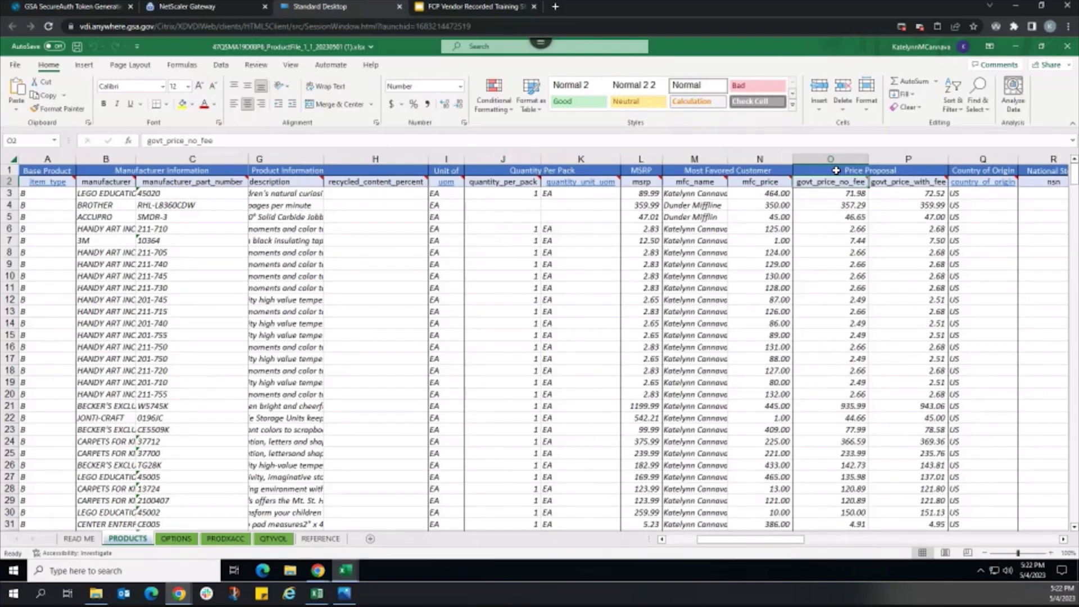
mouse_move(865, 182)
left_click_drag(786, 545, 1041, 551)
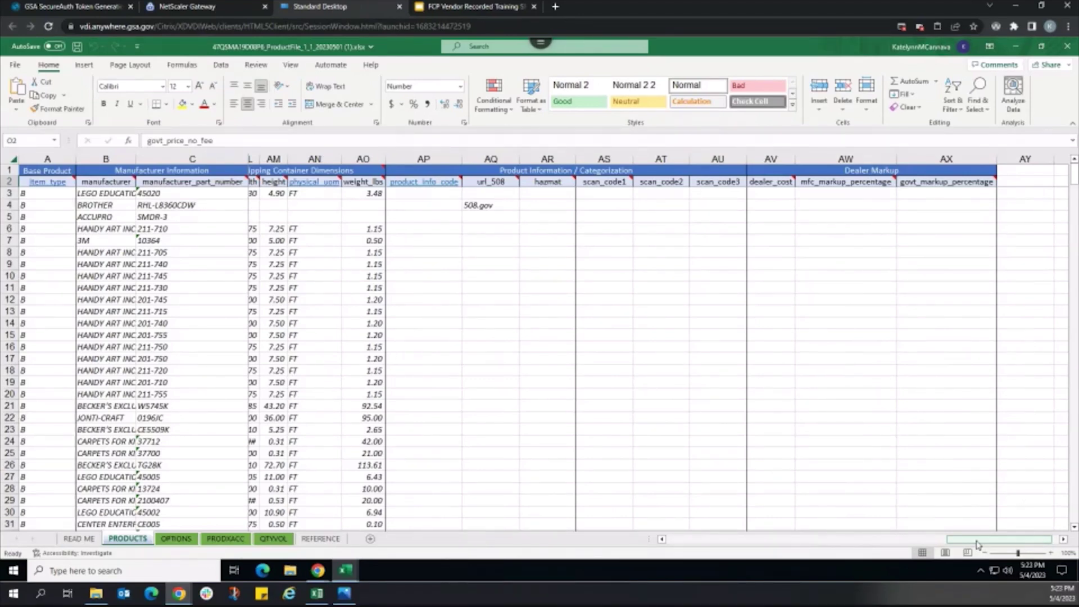
left_click_drag(978, 540, 856, 537)
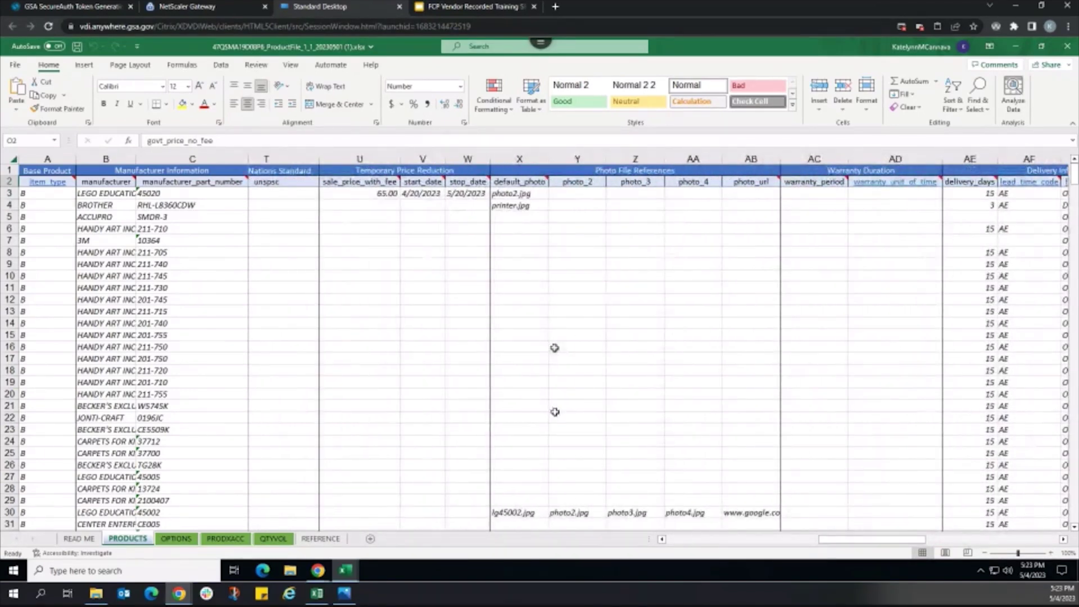
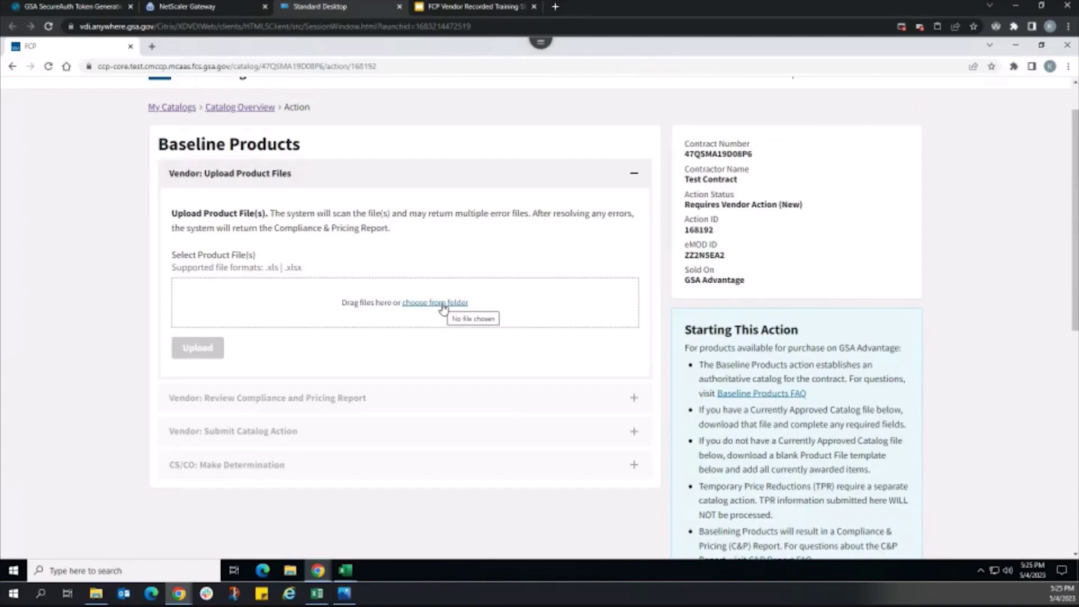
Step: Upload 47QSMA19D08P6_Baseline.xlsx from a folder as the baseline product file
left_click(443, 307)
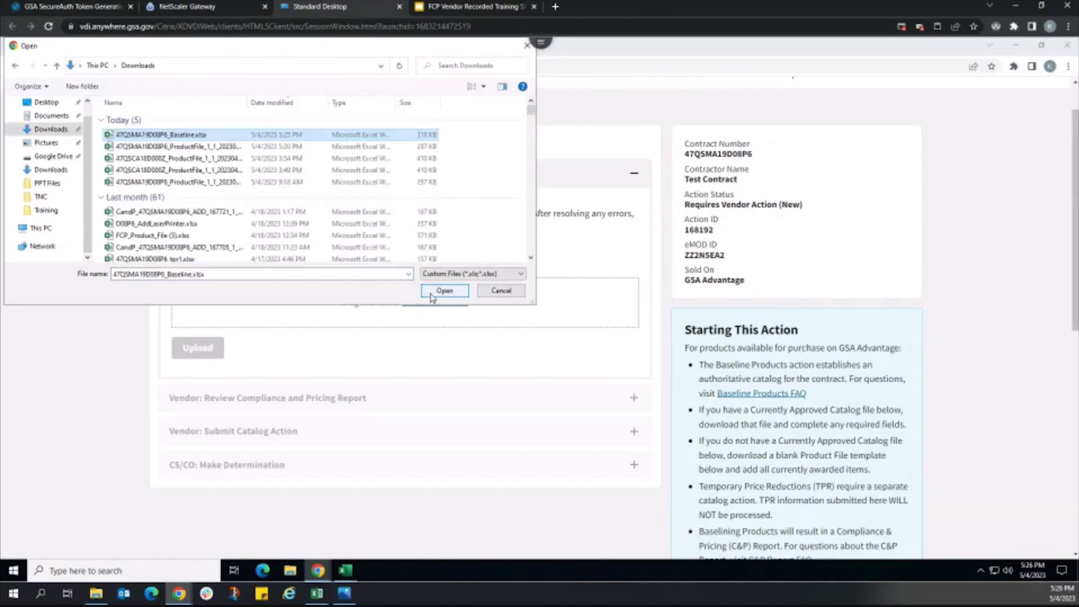
left_click(432, 294)
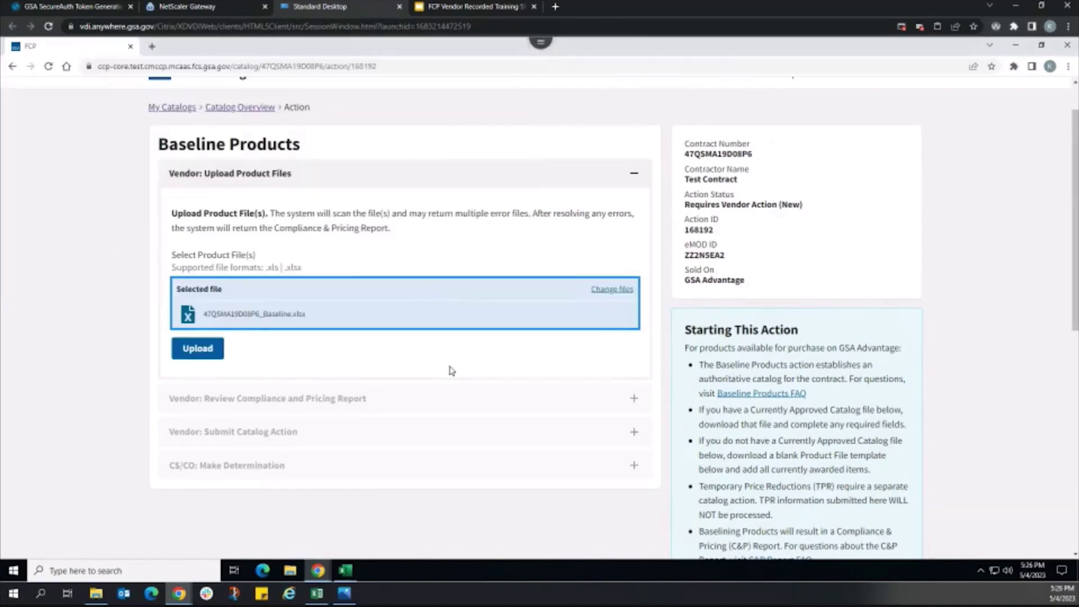
left_click(198, 349)
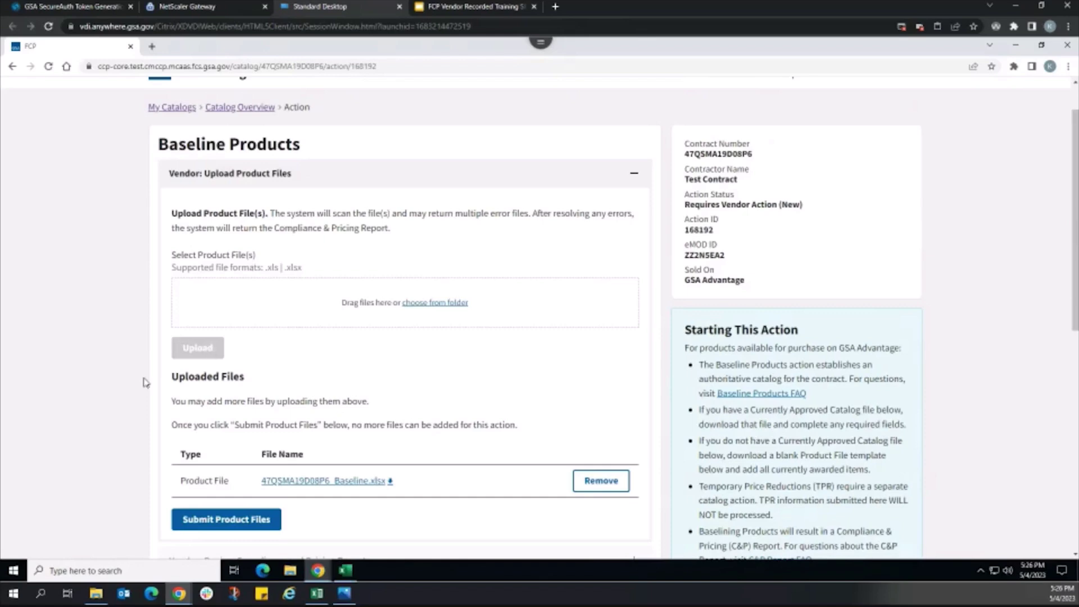
Step: Submit the uploaded 47QSMA19D08P6_Baseline.xlsx product file for processing
left_click(229, 522)
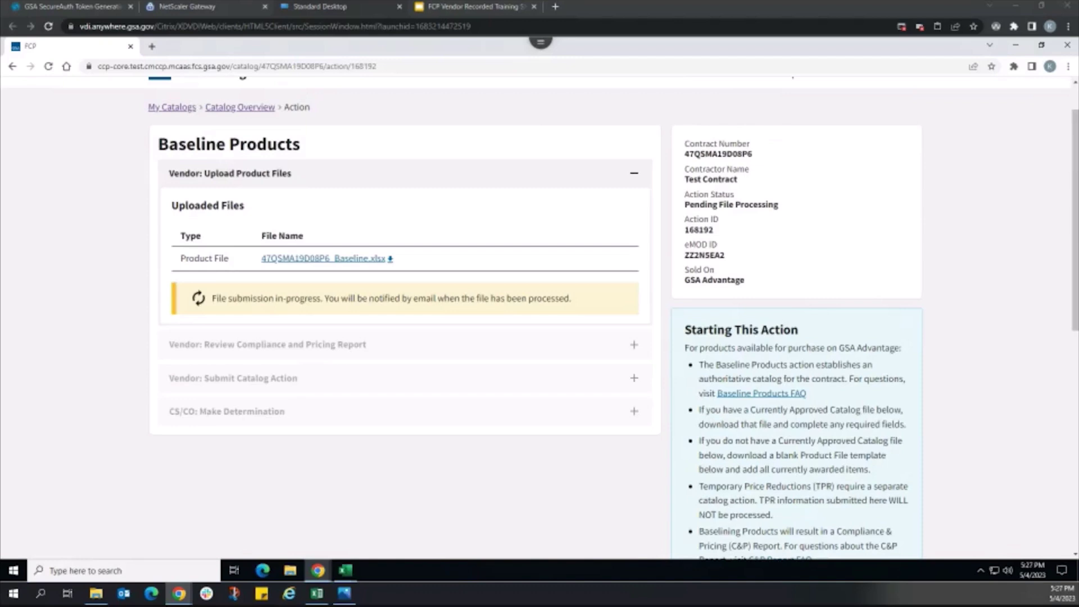
Step: Reload the action page until the status reads C&P Report Available
left_click(49, 66)
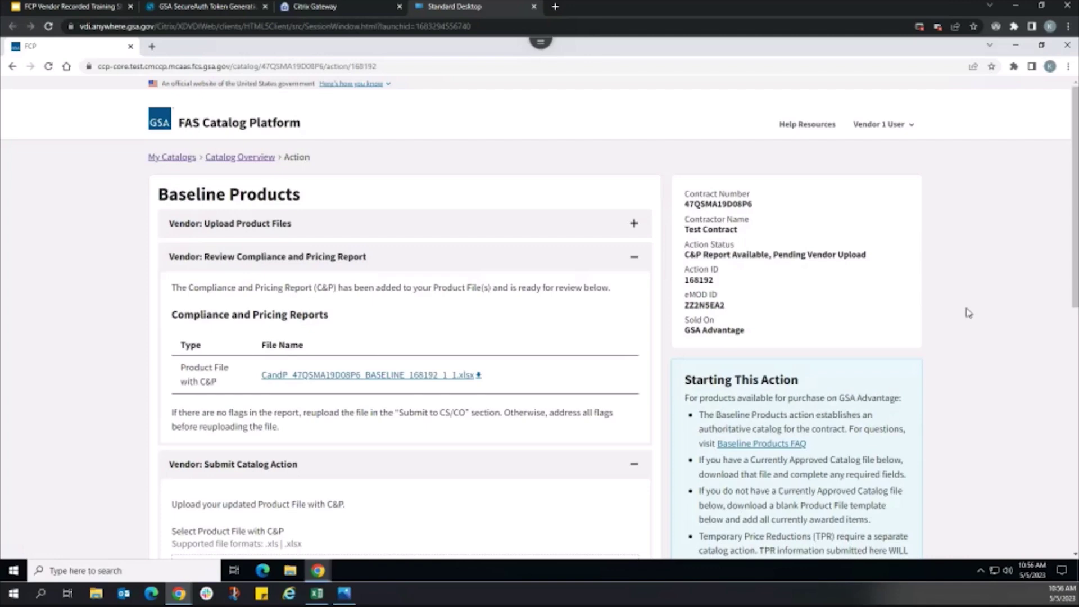
Step: Review the CandP report's RESULTS SUMMARY in Excel, then return to the Chrome action page
left_click(404, 376)
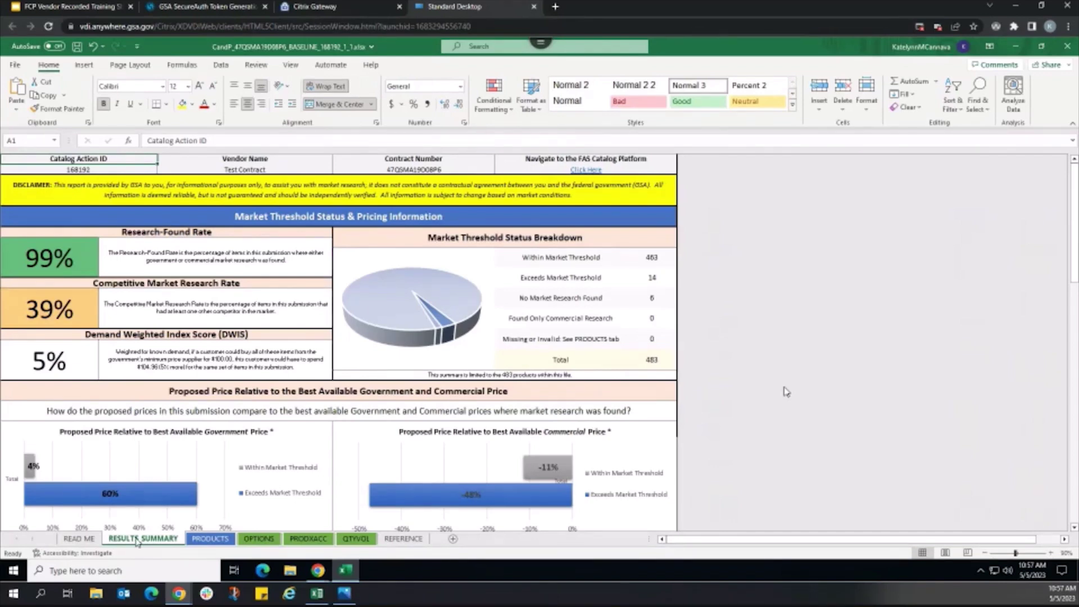
key("alt+Tab")
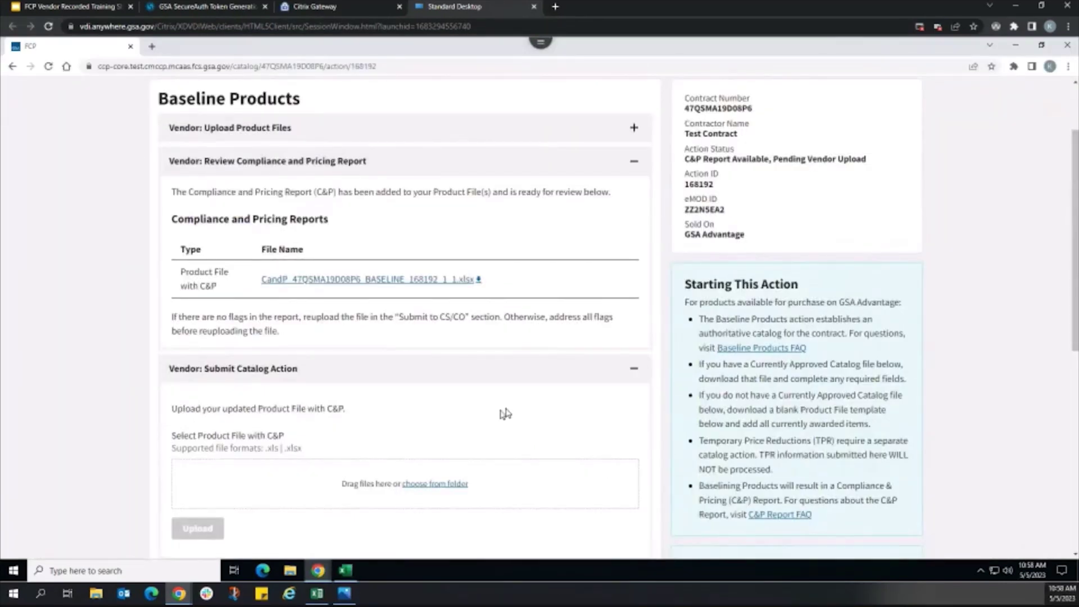
Step: Upload CandP_47QSMA19D08P6_BASELINE_168192_1_1.xlsx from Downloads under Vendor: Submit Catalog Action
left_click(437, 484)
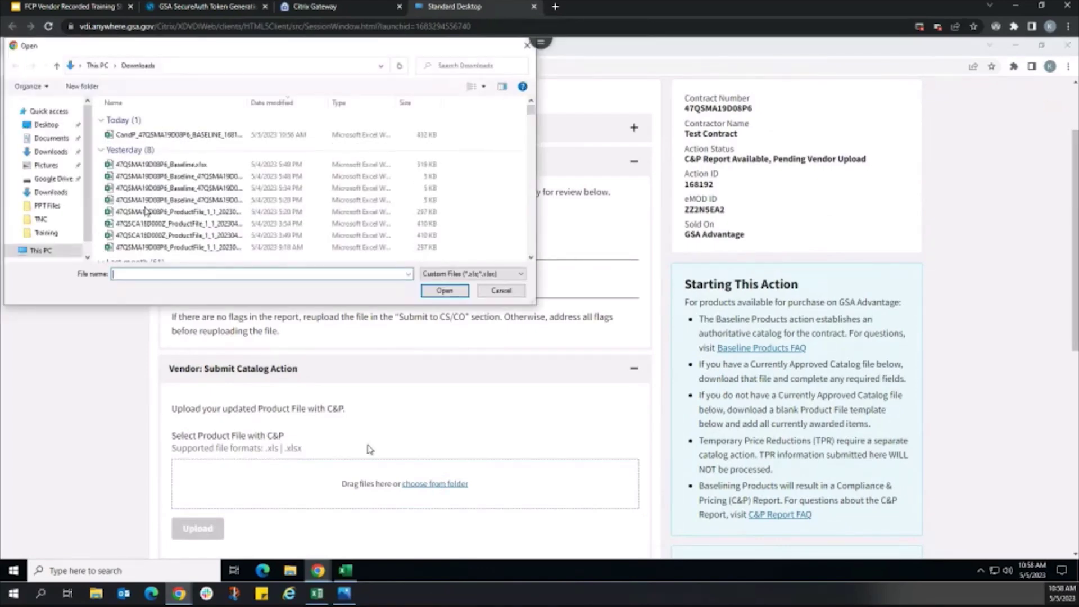
left_click(315, 135)
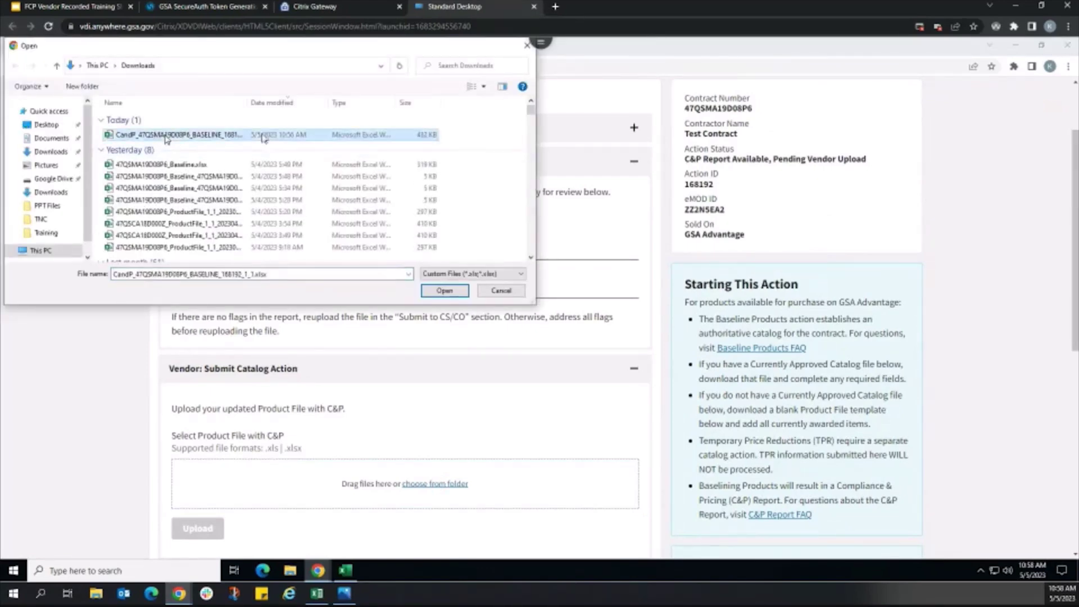
left_click(443, 291)
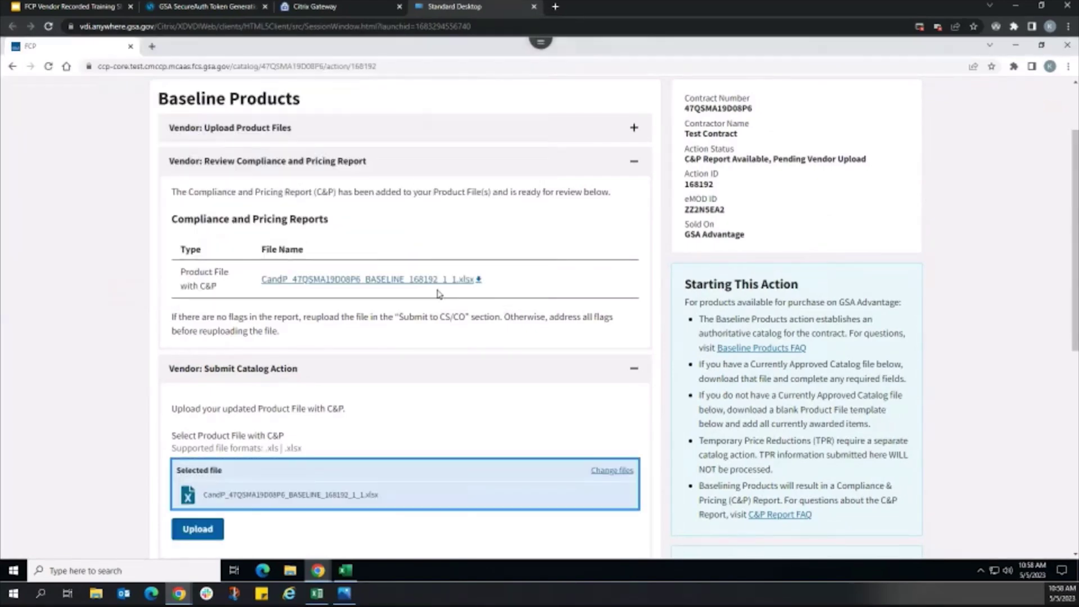
left_click(211, 531)
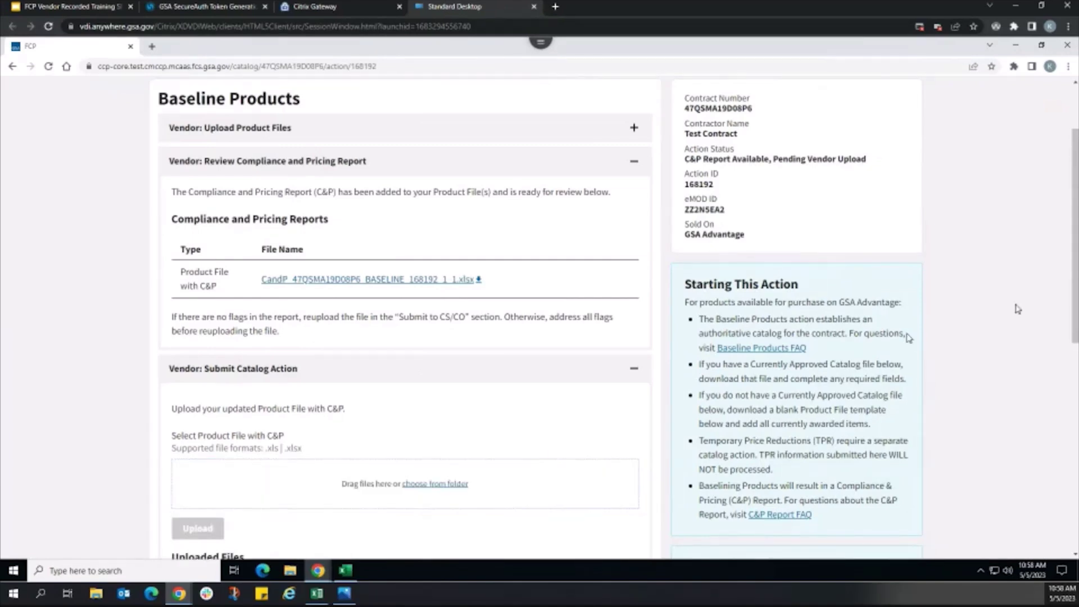
left_click_drag(1075, 312, 1070, 415)
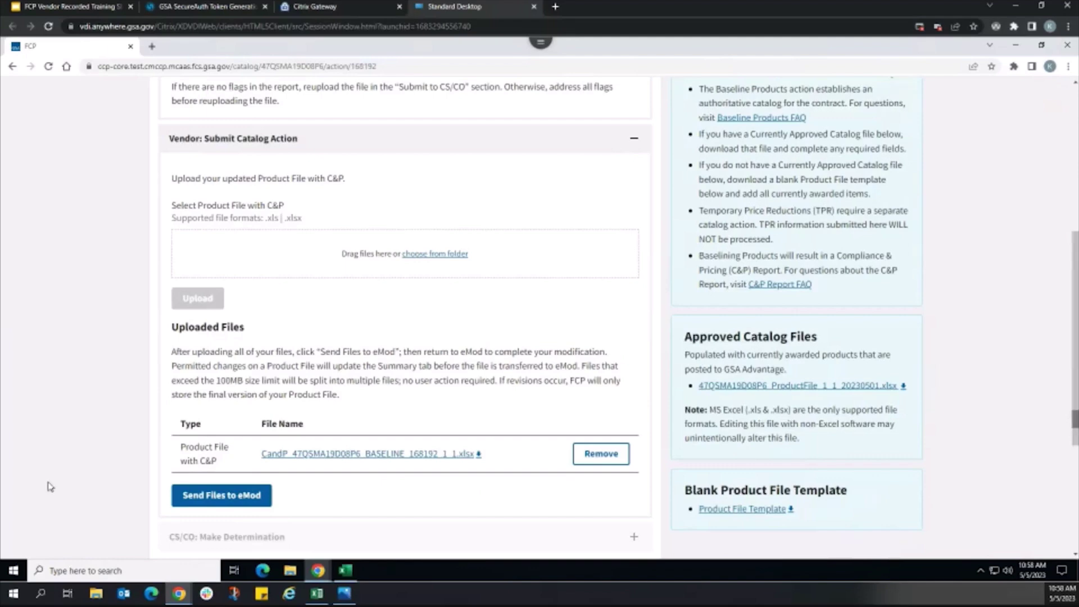
Step: Send the uploaded C&P file to eMod, moving the action to Requires Vendor Action
left_click(202, 505)
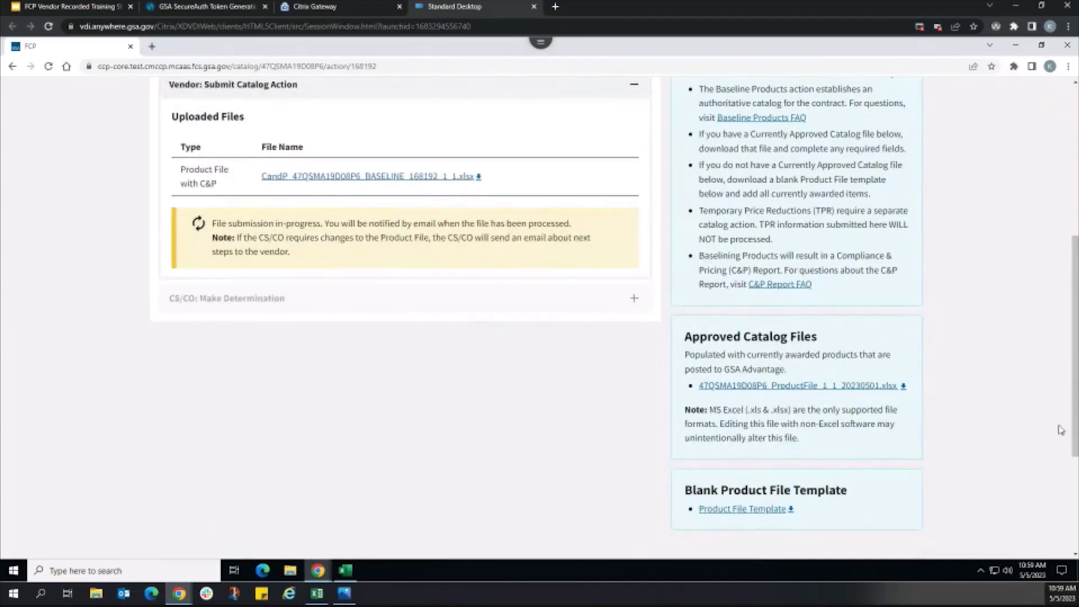
left_click_drag(1075, 435, 1075, 324)
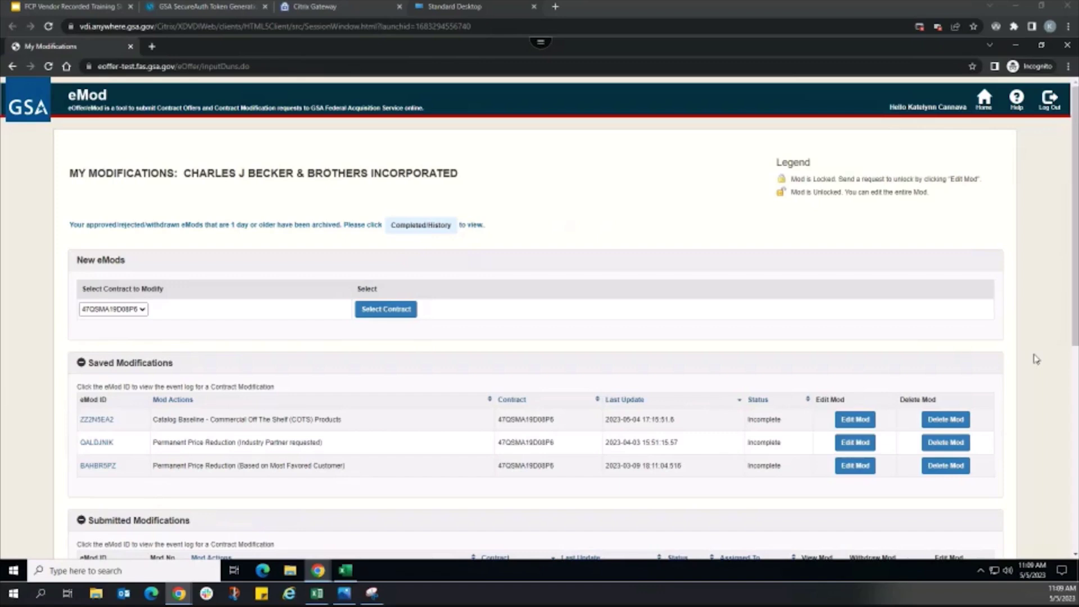
Step: Submit the Catalog Baseline mod via Upload Documents, confirming Yes and accepting the disclaimer
left_click(867, 421)
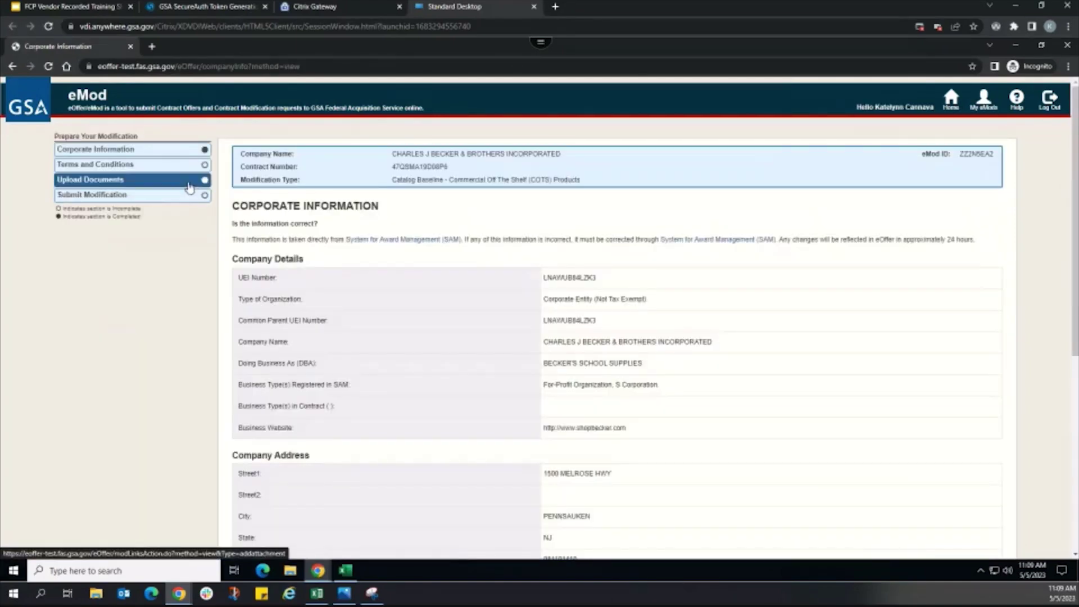
left_click(189, 182)
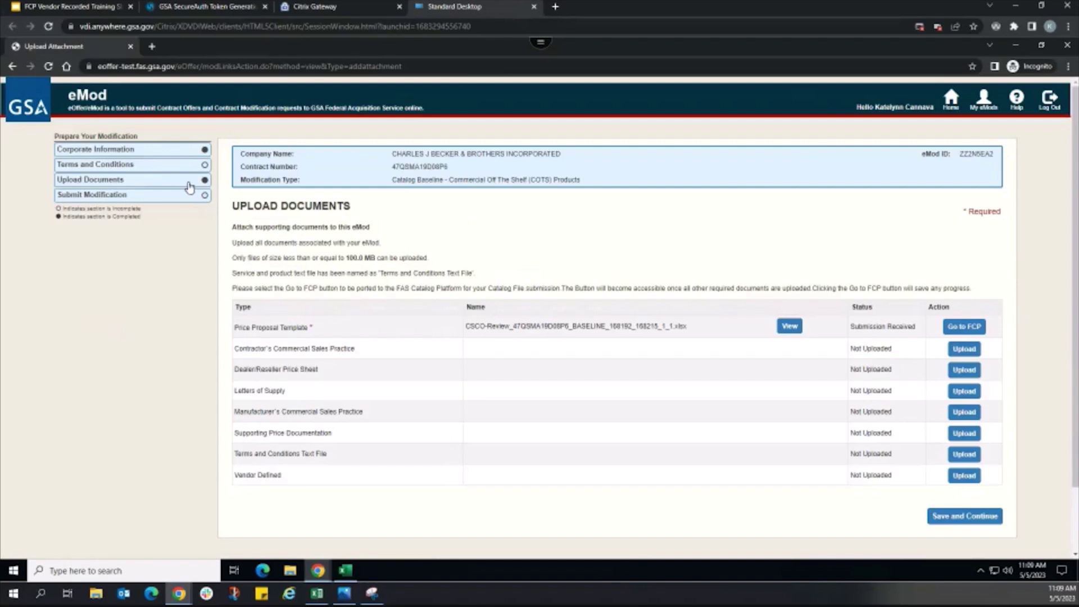
left_click(189, 194)
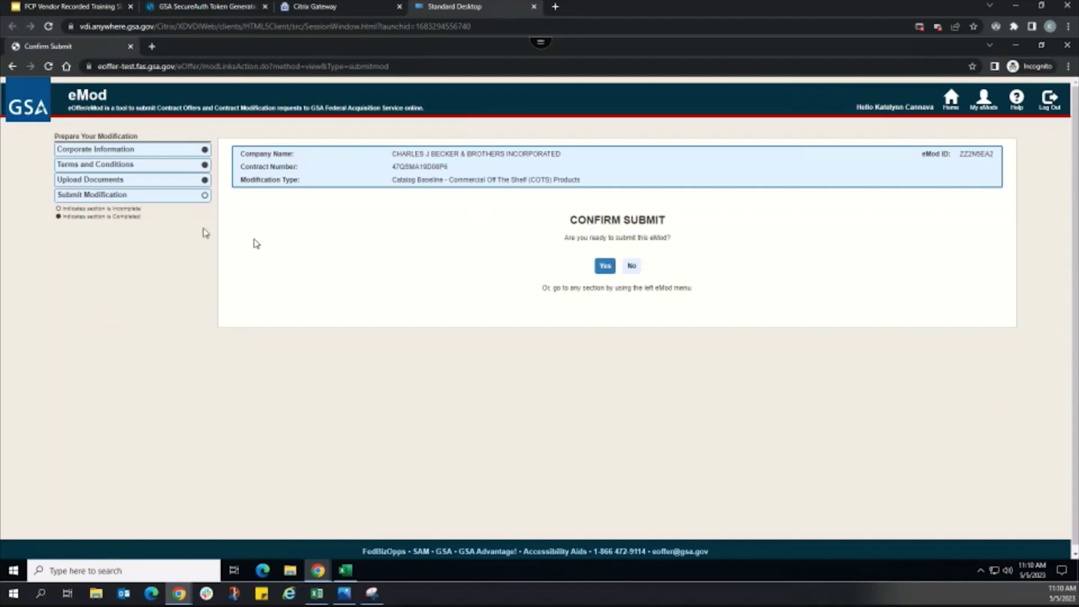
left_click(604, 268)
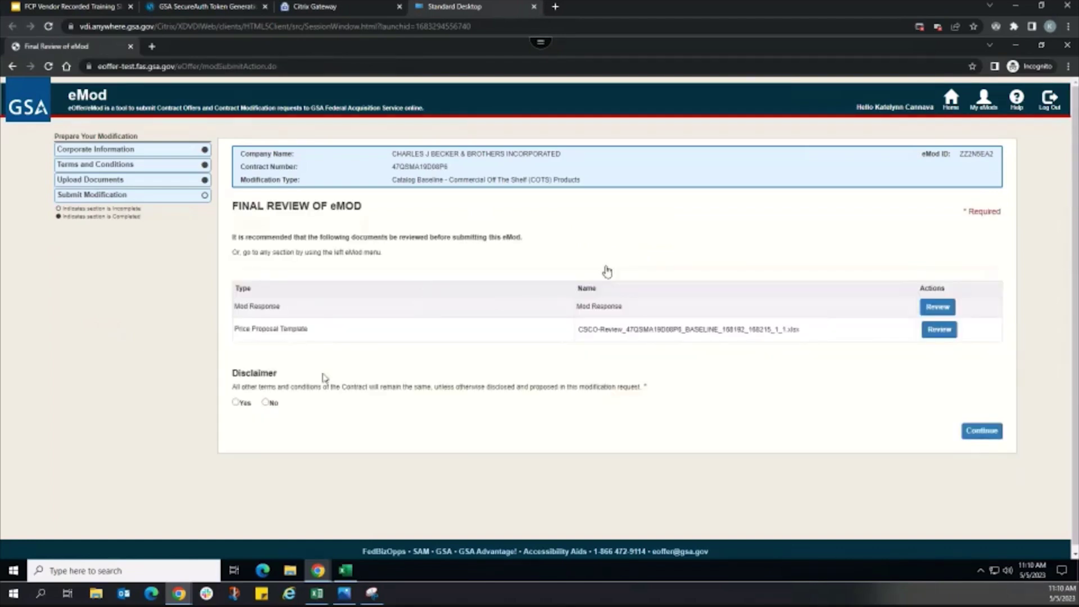
left_click(236, 402)
left_click(972, 433)
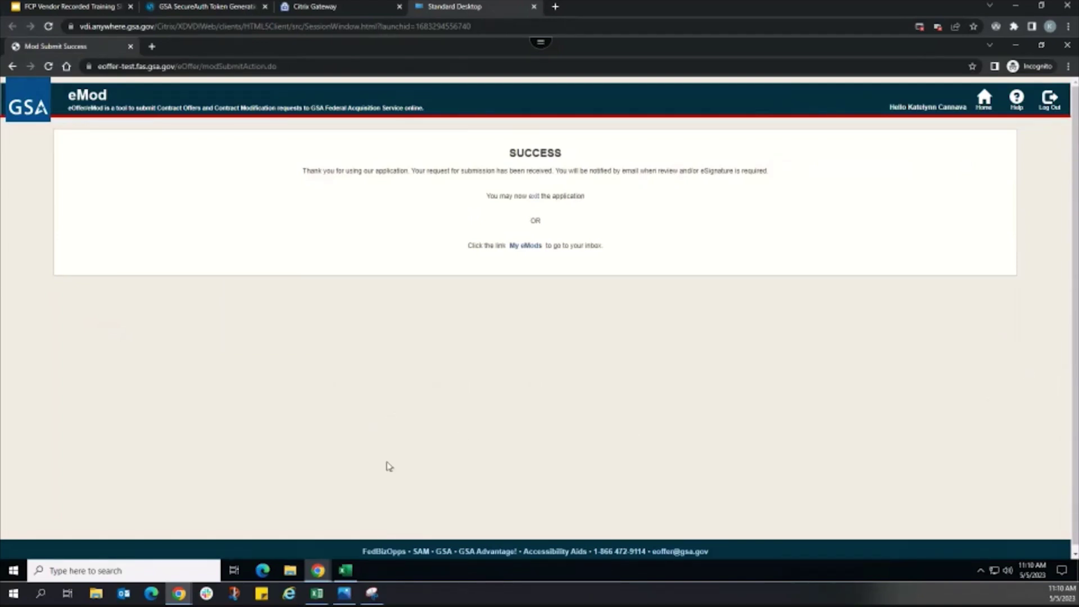
Step: Switch back to the FCP window and reload the Catalog Overview
mouse_move(325, 572)
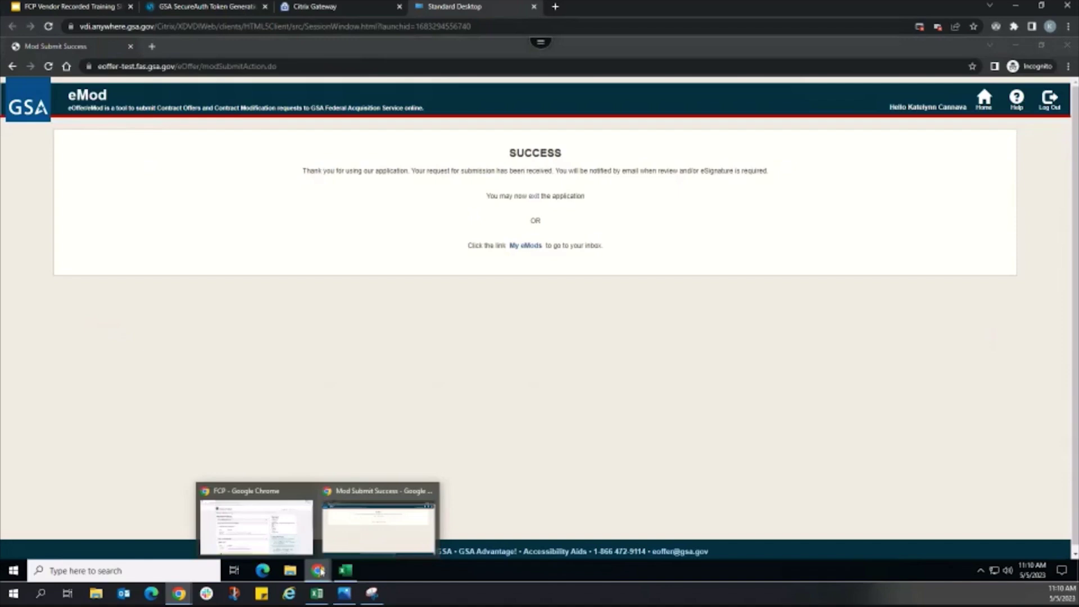
left_click(291, 515)
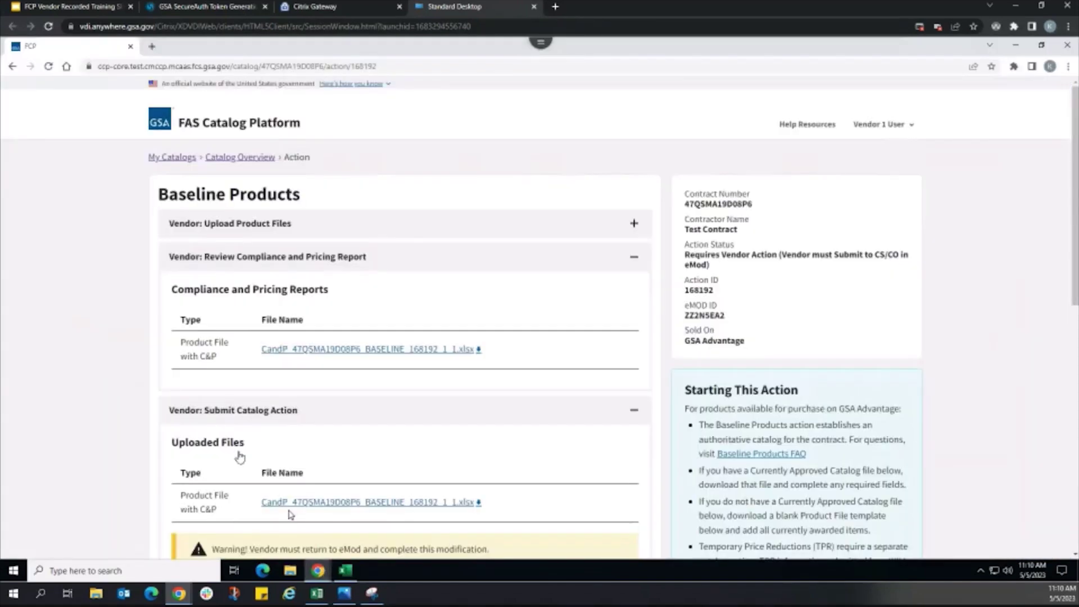
left_click(49, 66)
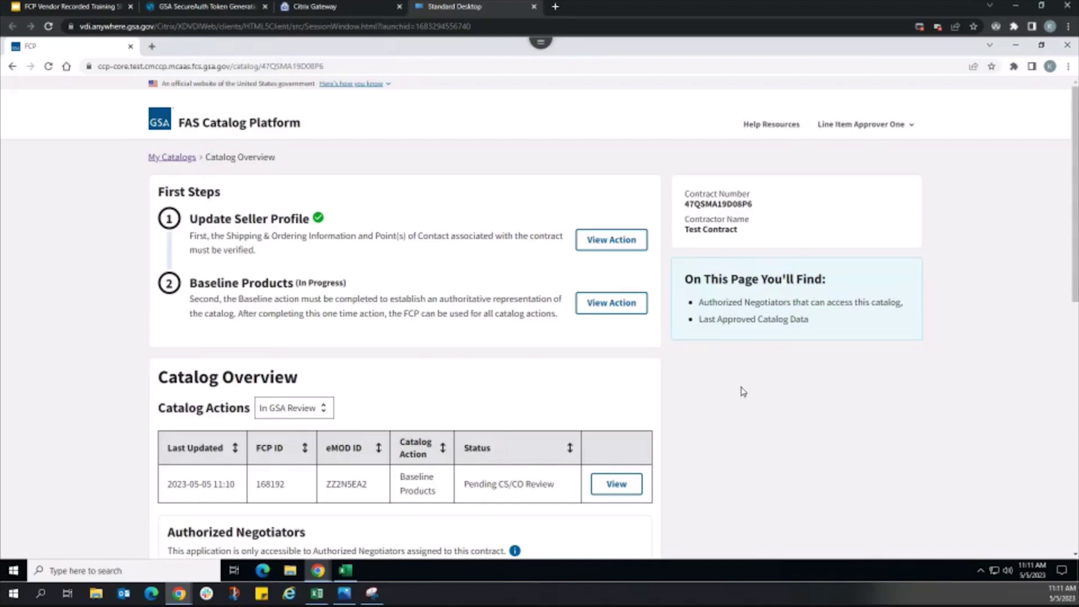
Step: Open the Baseline Products action and scroll to the CS/CO: Make Determination section
left_click(606, 487)
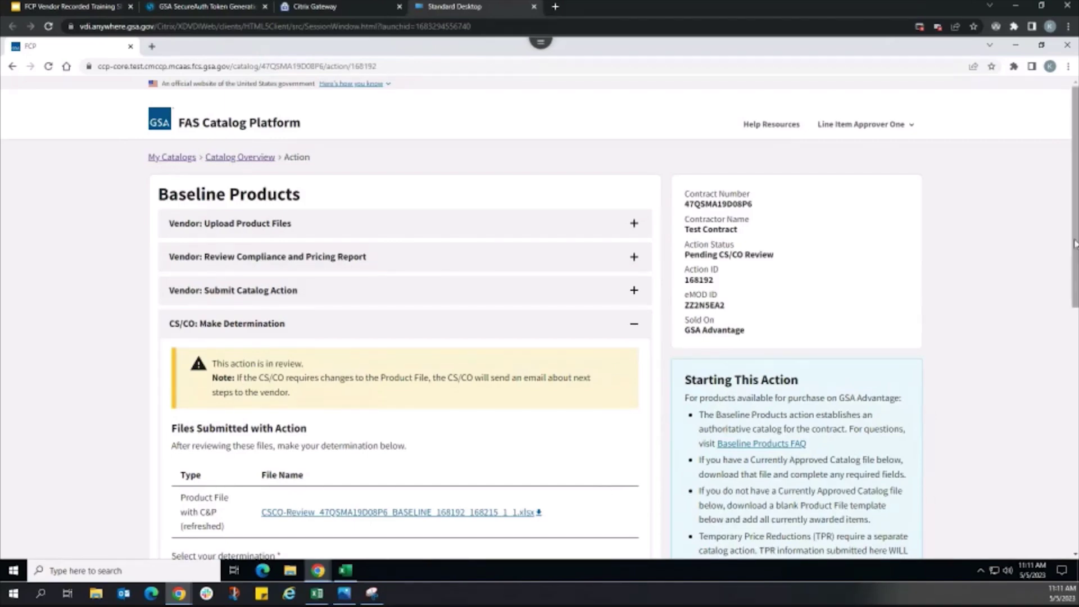
scroll(1073, 281, "down", 1)
scroll(1073, 288, "down", 3)
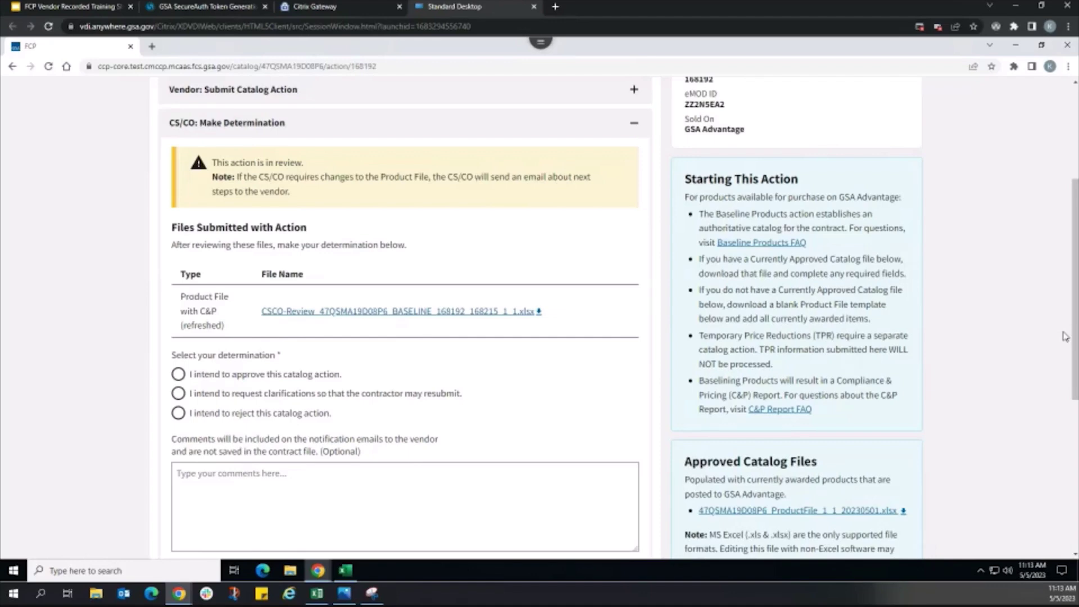
Step: Submit an 'I intend to approve this catalog action' determination
left_click(328, 376)
left_click_drag(1075, 348, 1075, 396)
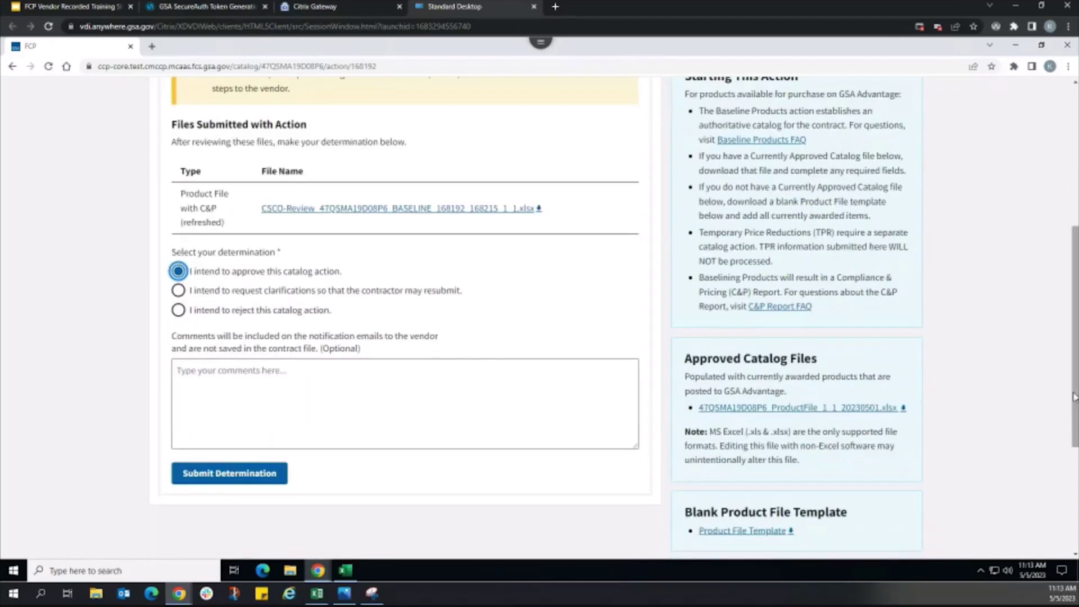
left_click(241, 473)
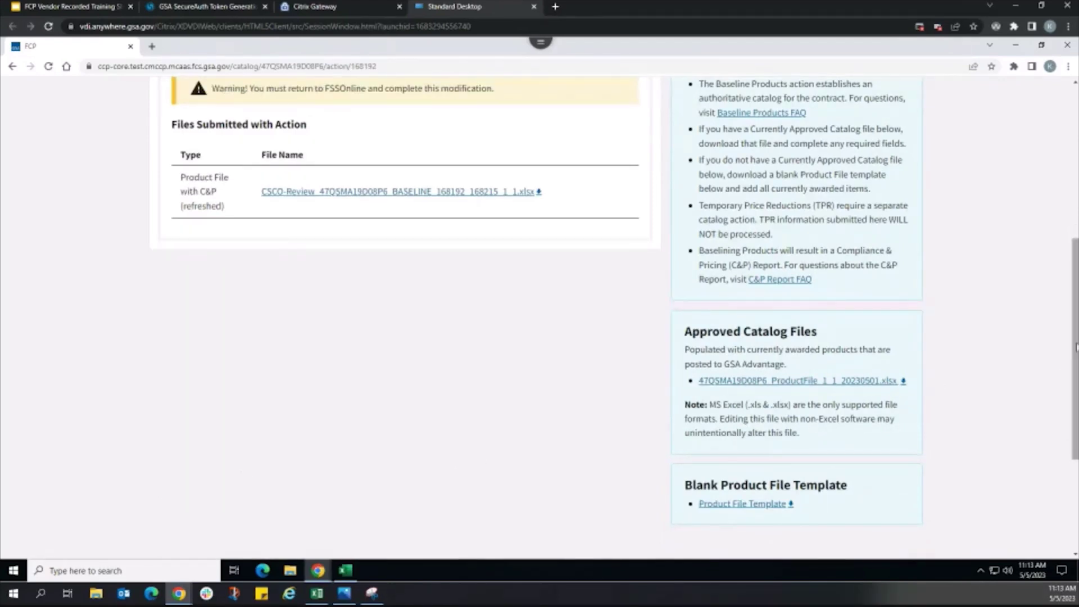
scroll(939, 385, "up", 1)
scroll(938, 385, "up", 5)
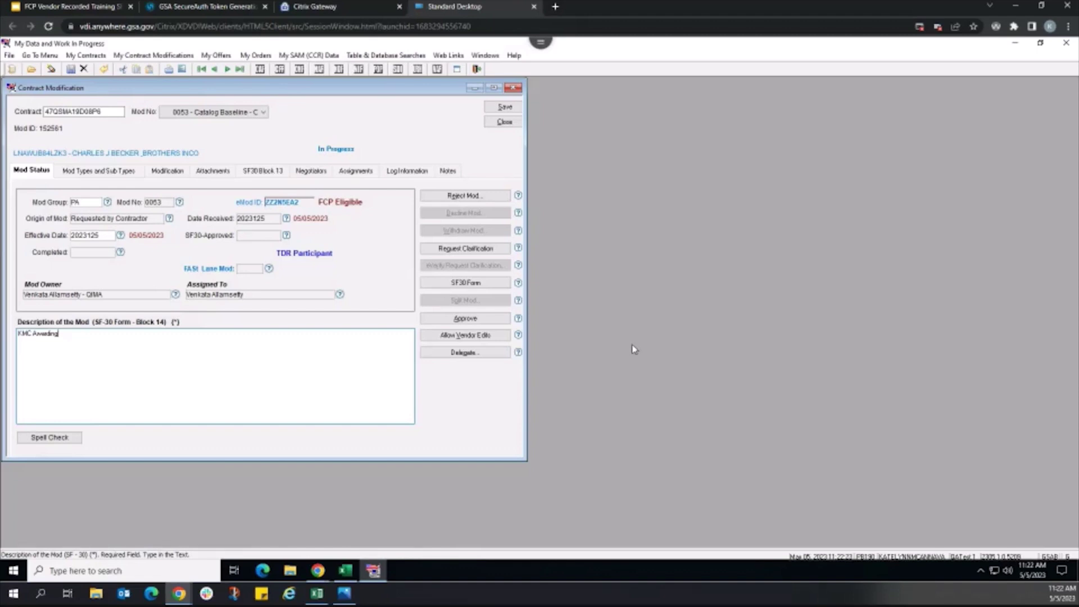
Step: Approve the catalog baseline modification in FSS Online, creating its eMod eSignature package, then bring up eMod's modification list
left_click(491, 318)
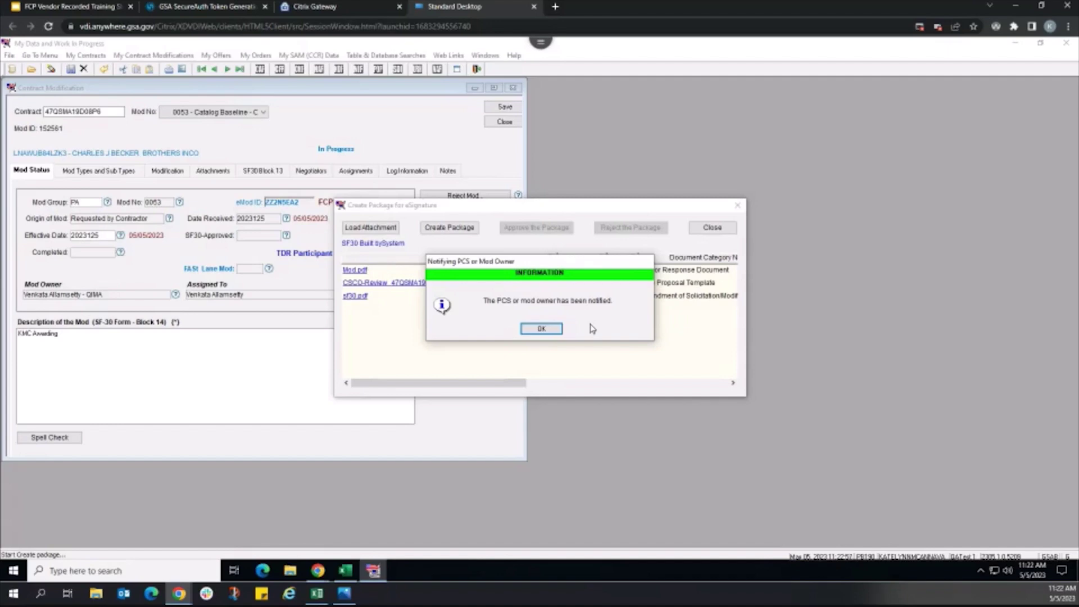
left_click(551, 331)
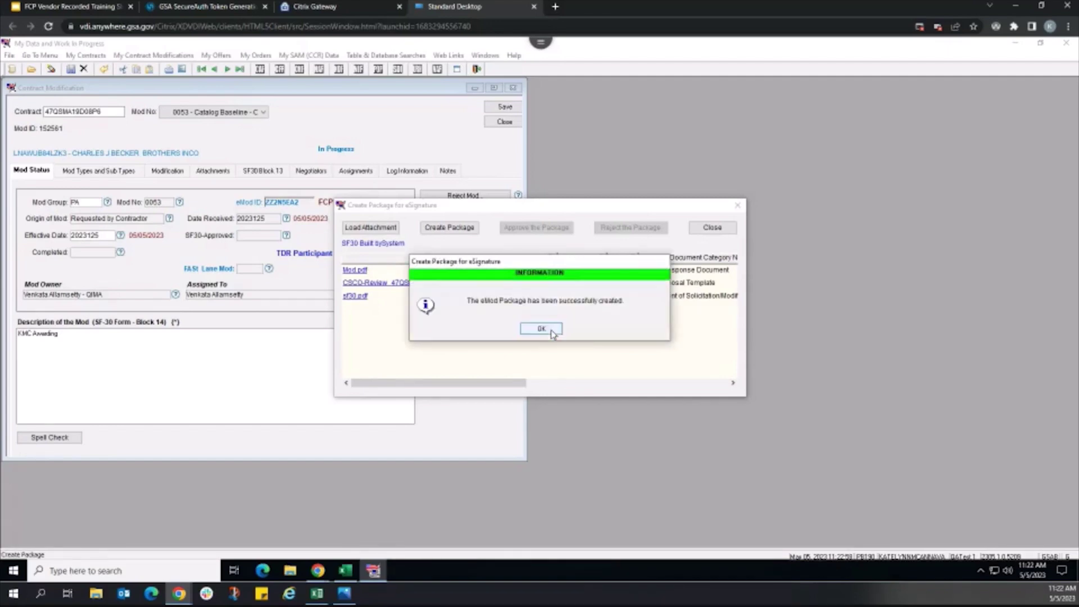
left_click(548, 332)
left_click(541, 330)
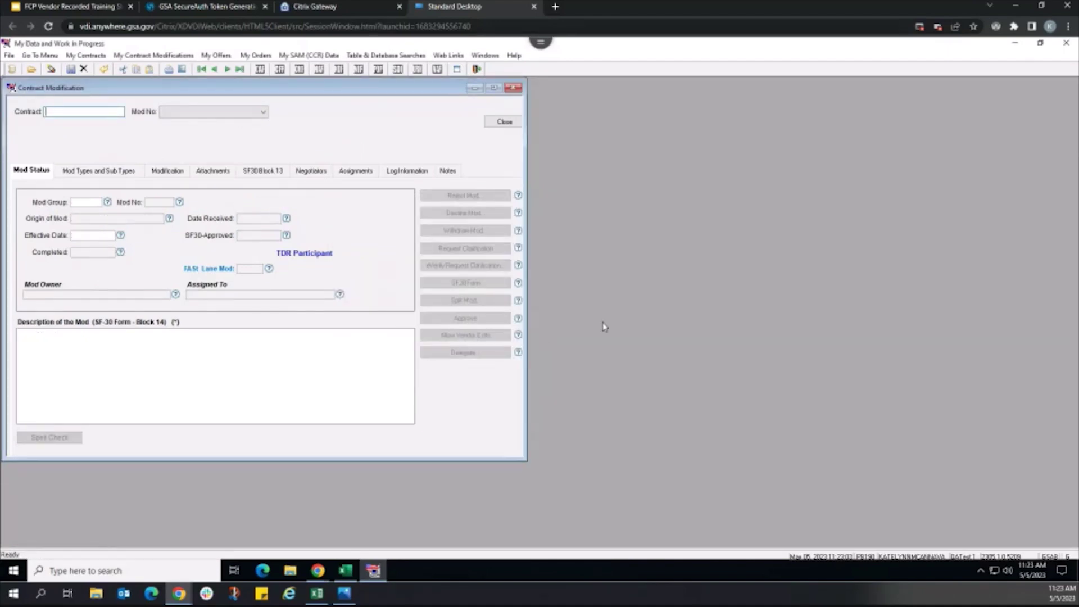
key("alt+Tab")
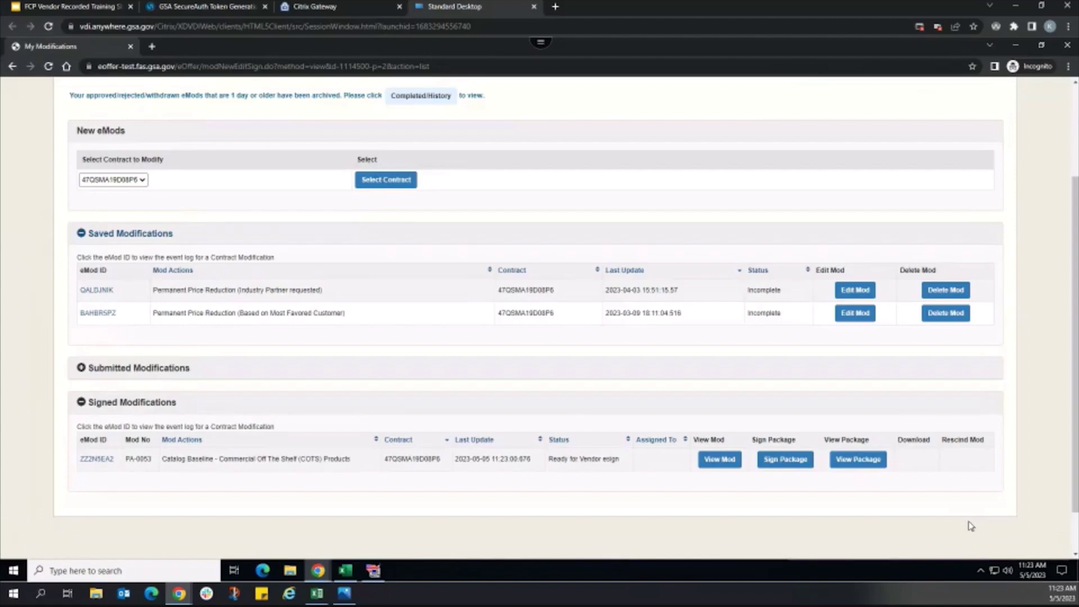
Step: Sign the PA-0053 package in eMod, confirming all documents were reviewed and accepting the e-signature consent
left_click(787, 468)
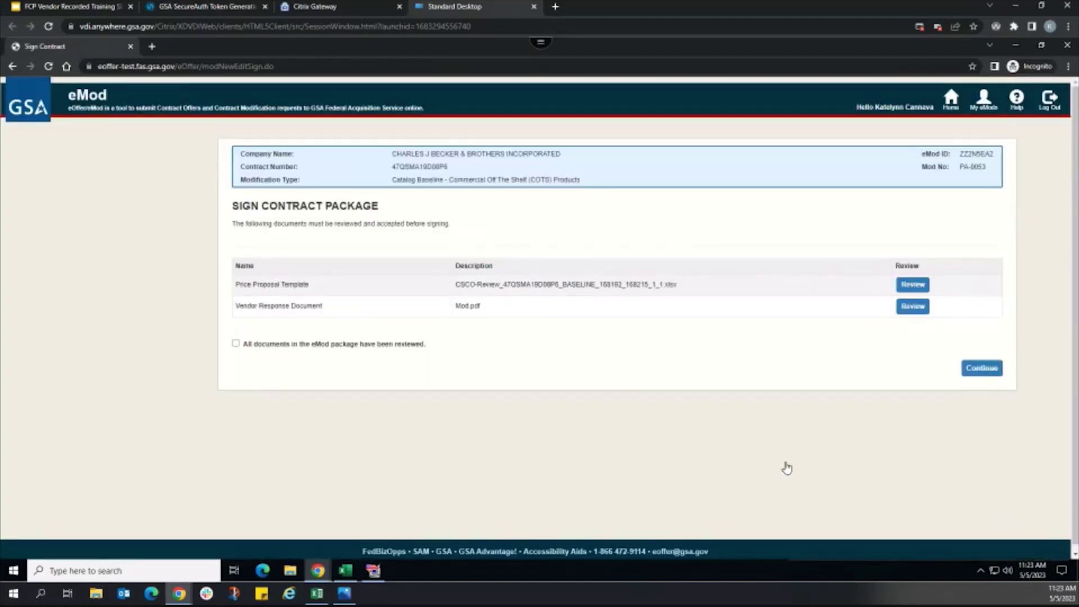
left_click(415, 345)
left_click(978, 370)
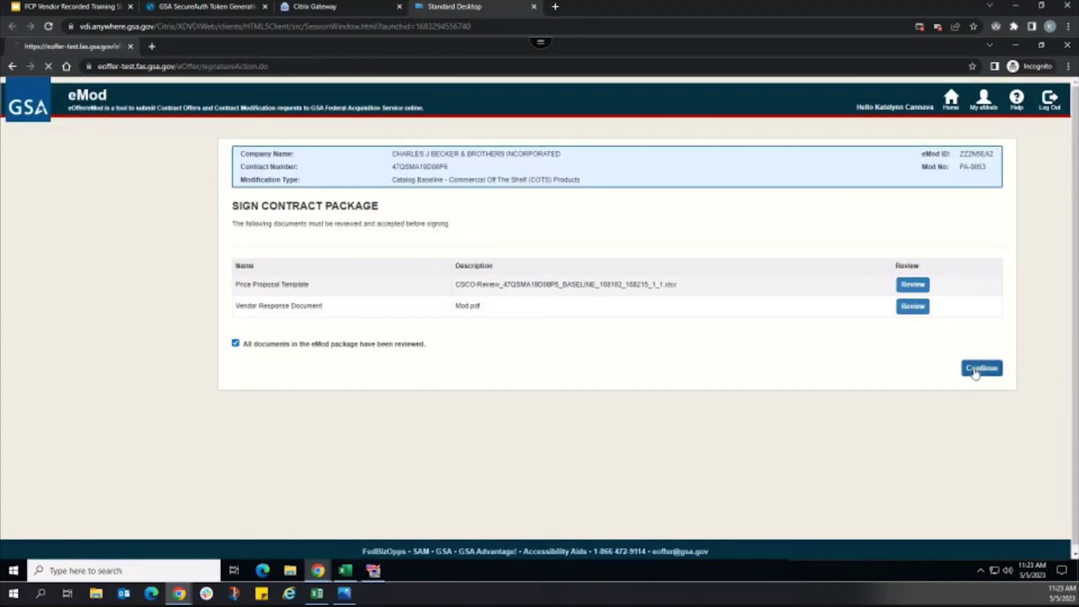
left_click(622, 271)
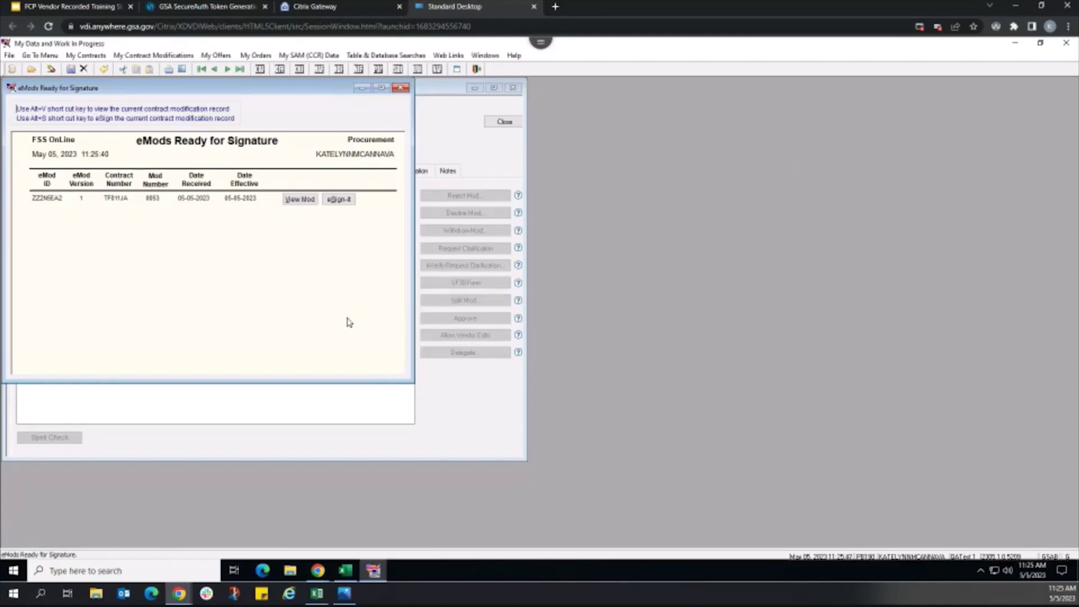
Step: E-sign mod 0053 from FSS Online's eMods Ready for Signature list
left_click(336, 203)
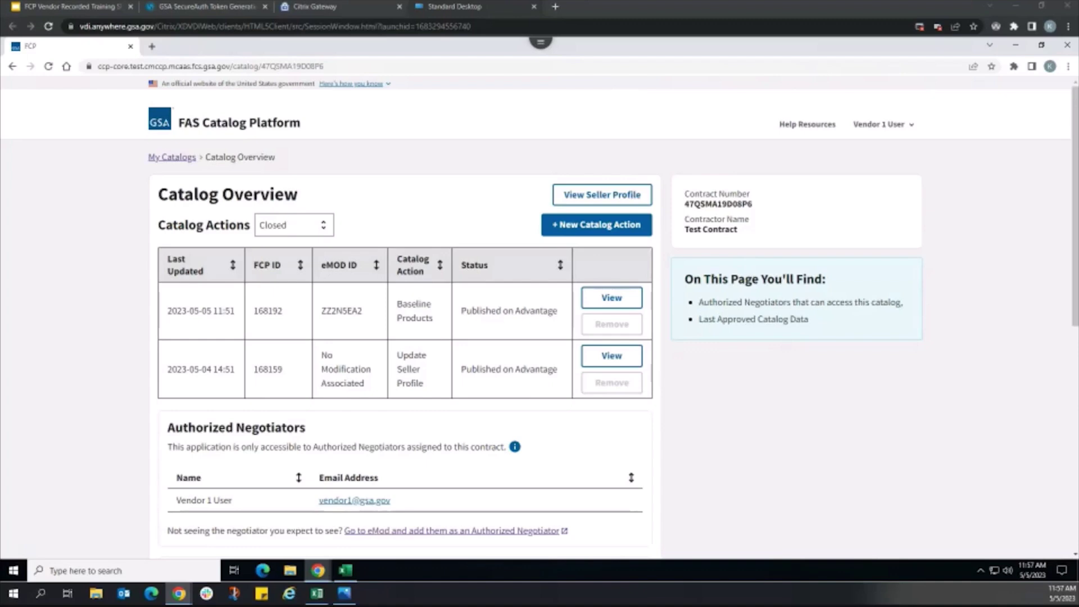
scroll(515, 362, "down", 5)
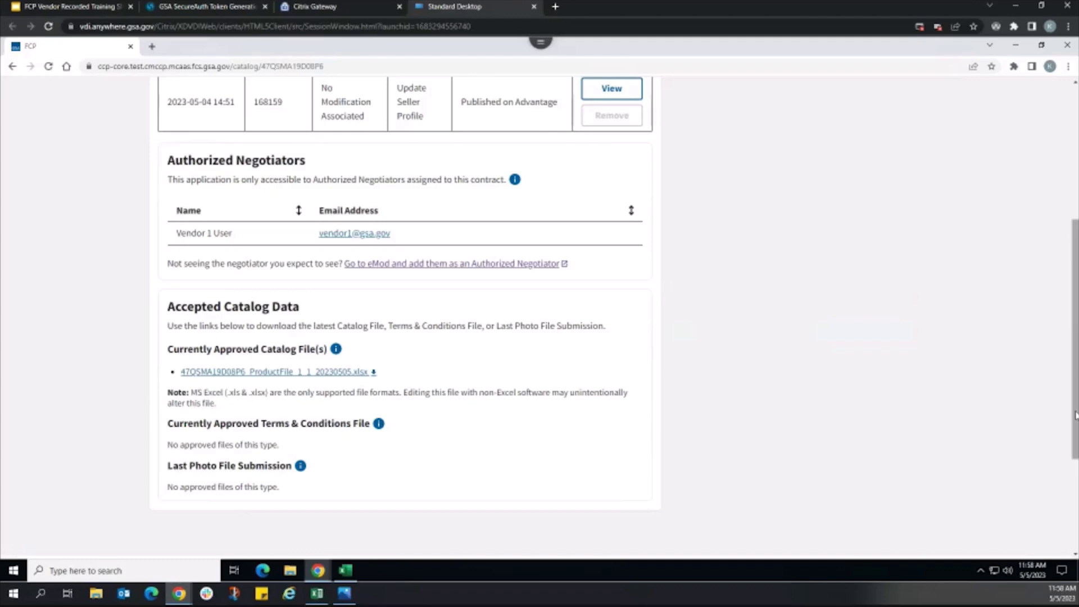
scroll(1075, 338, "up", 5)
scroll(1075, 337, "up", 1)
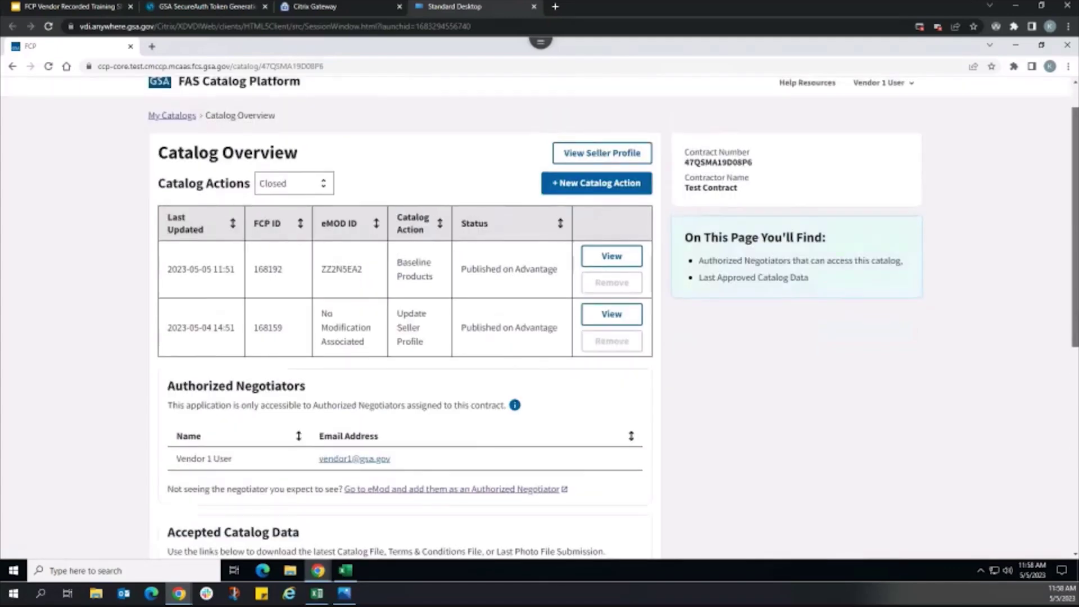